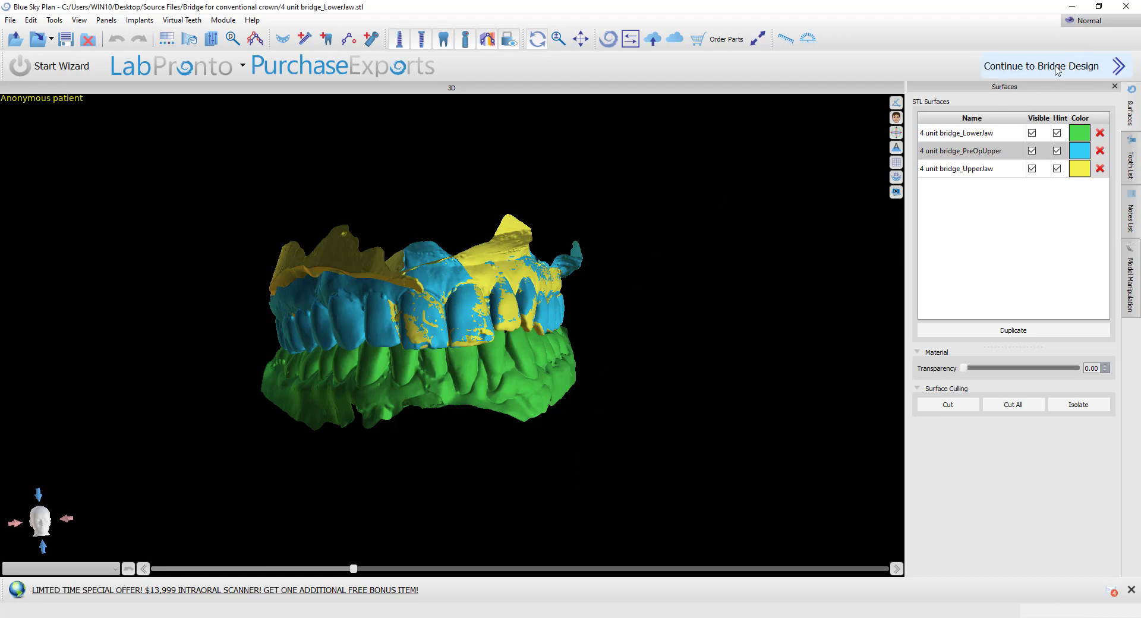
Step: Enter the Crown and Bridge module and hide the PreOpUpper surface, keeping both jaw scans visible
left_click(1057, 71)
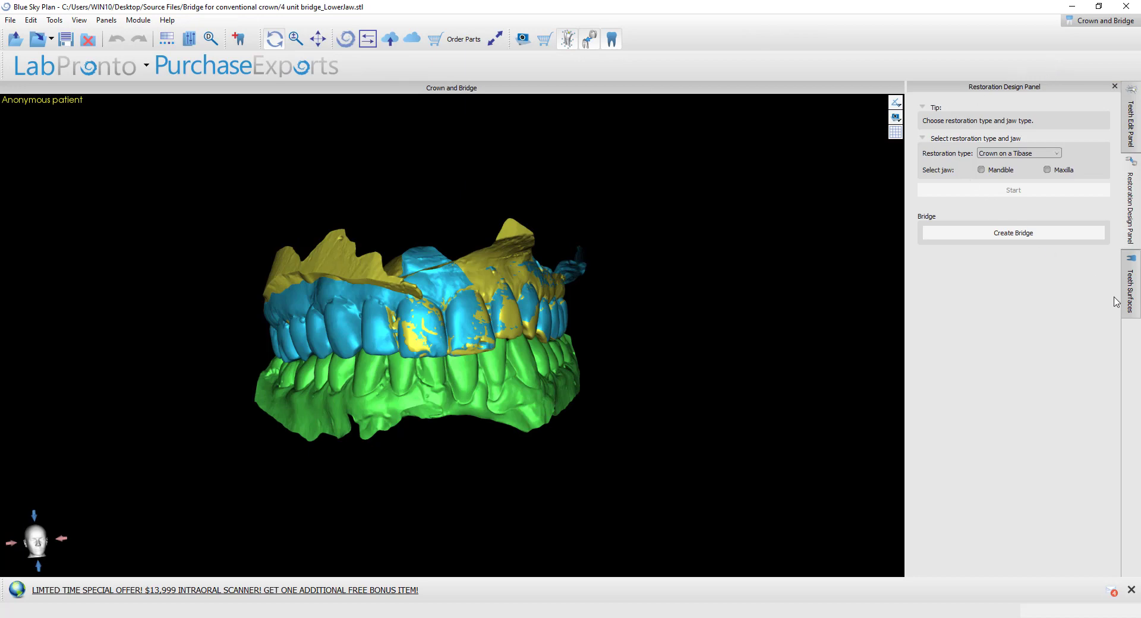
left_click(1130, 304)
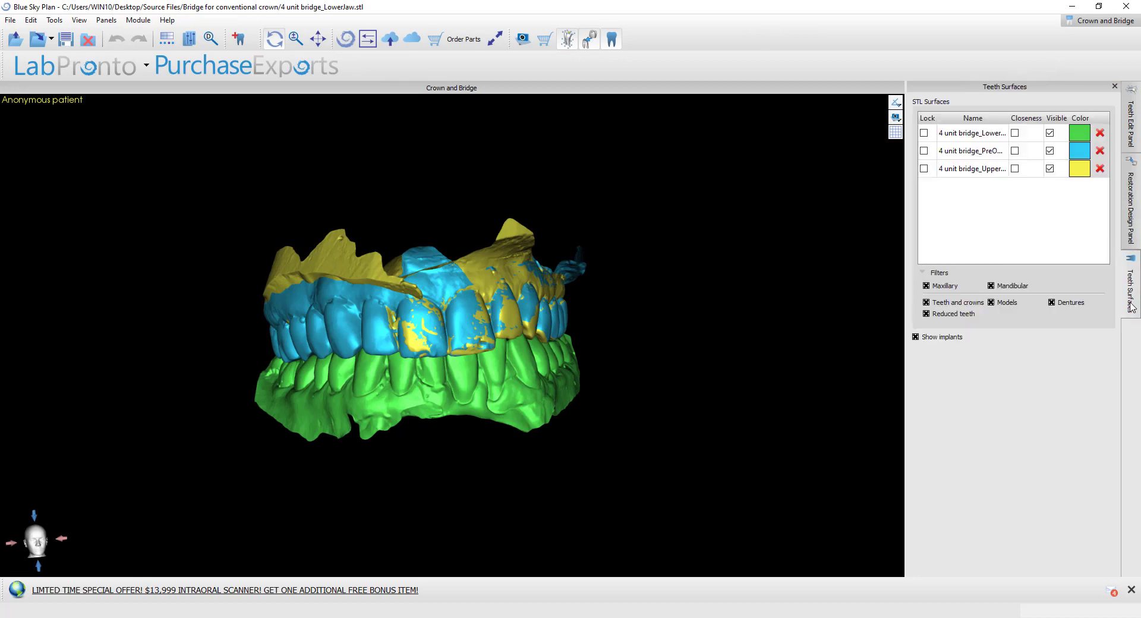
left_click(1050, 135)
left_click(1050, 135)
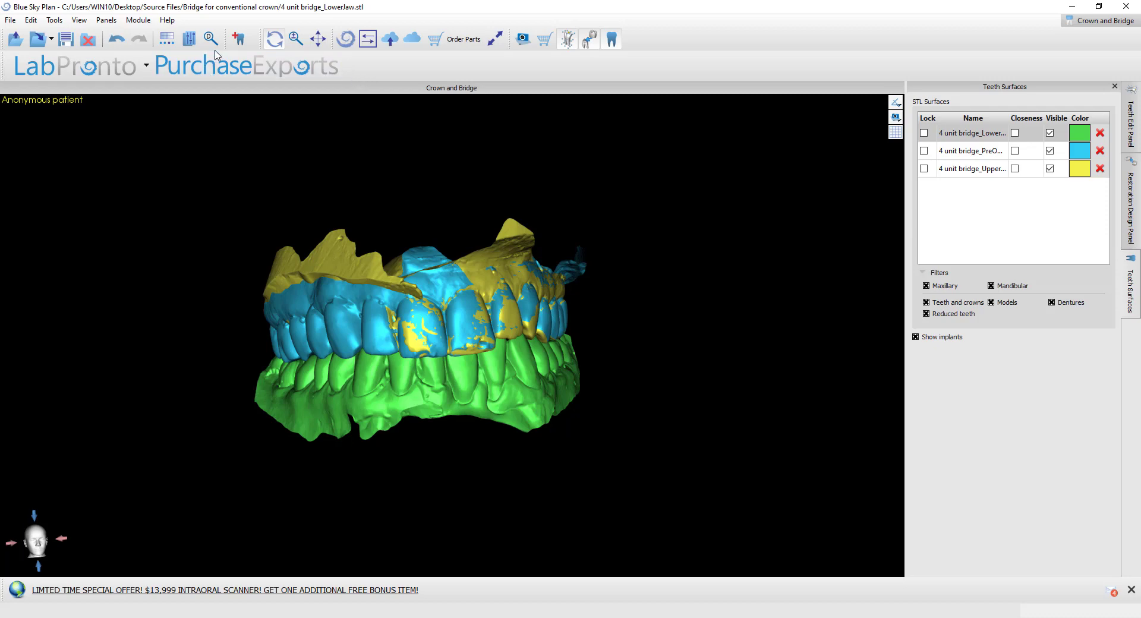
left_click(189, 38)
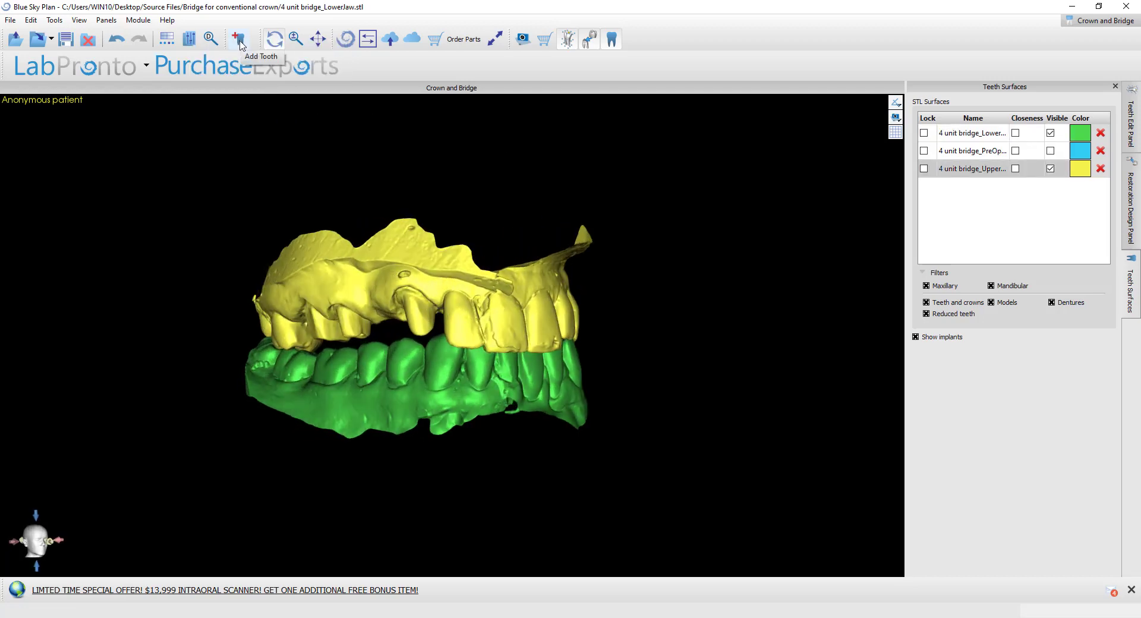
Step: Pick the Right Maxillary Canine and three teeth behind it as Large teeth caps
left_click(239, 40)
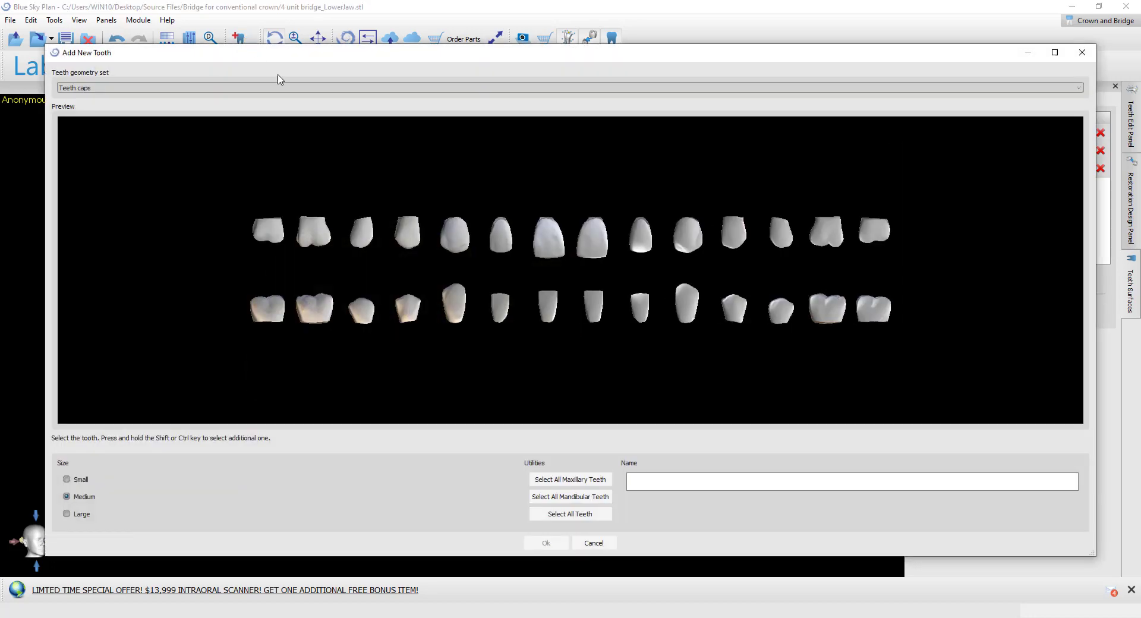
left_click(501, 243)
left_click(454, 246)
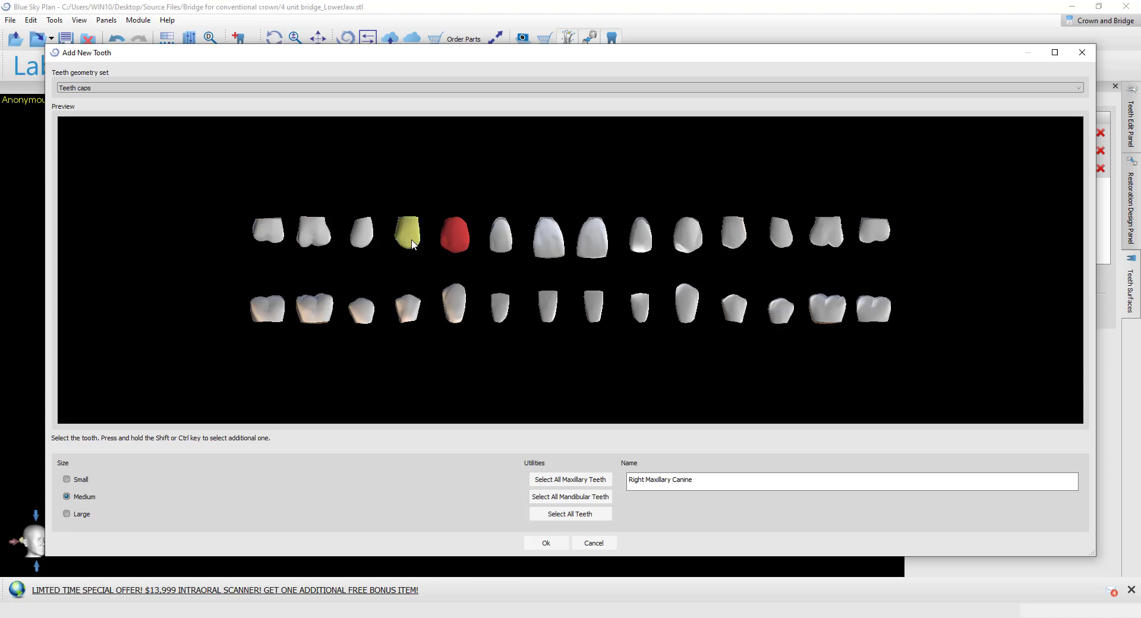
left_click(360, 244, "ctrl")
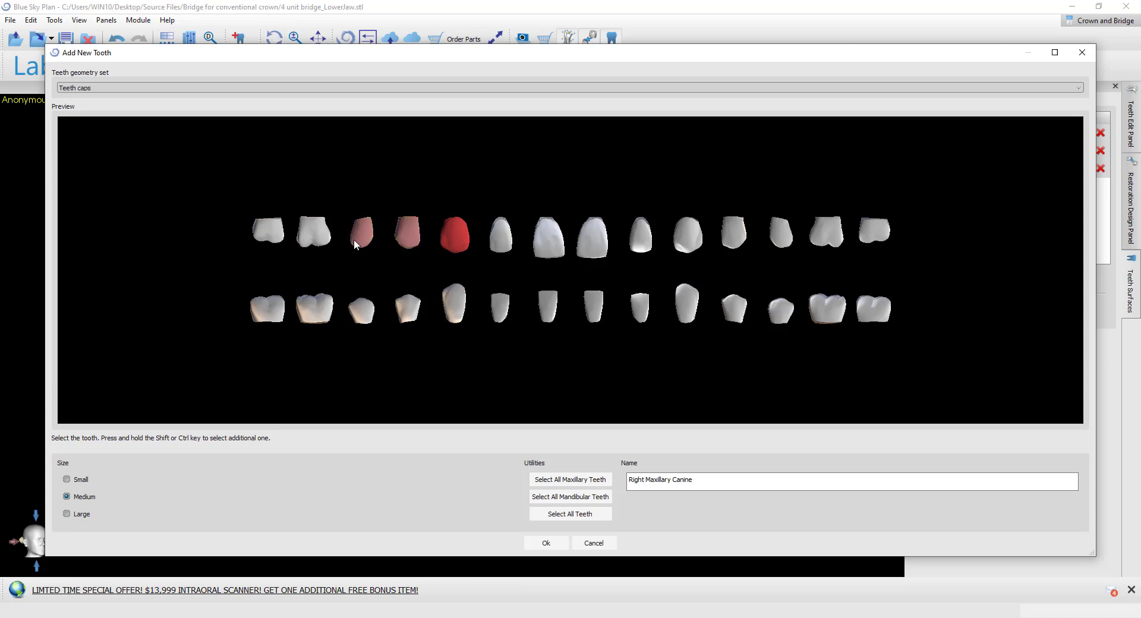
left_click(320, 242, "ctrl")
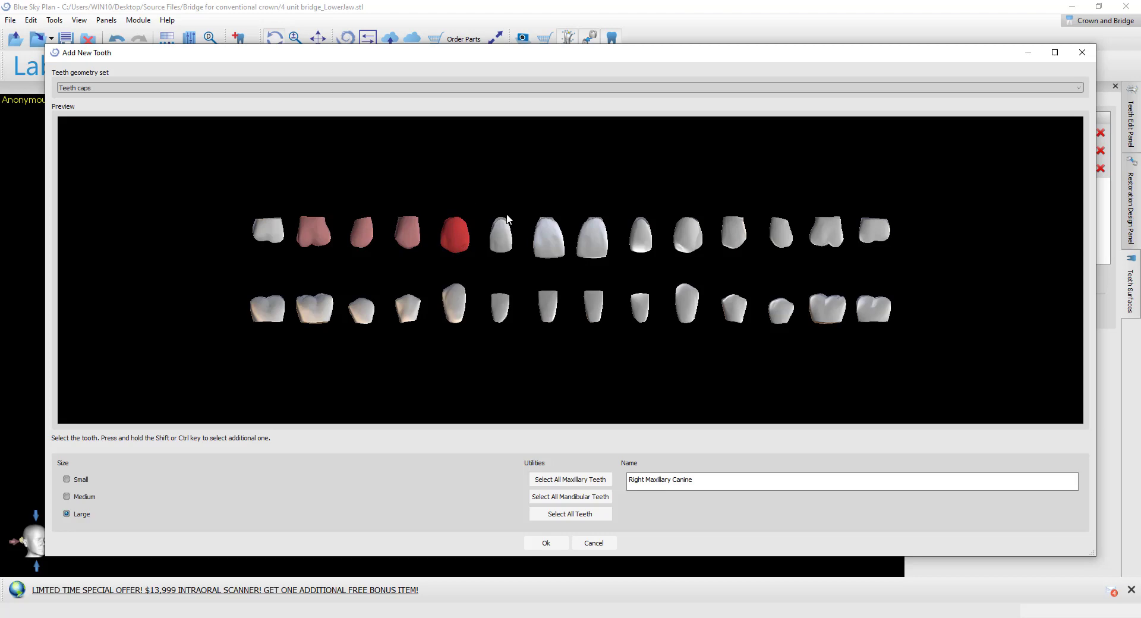
Step: Drop the four Right Maxillary crown teeth onto the prepared upper jaw
left_click(546, 542)
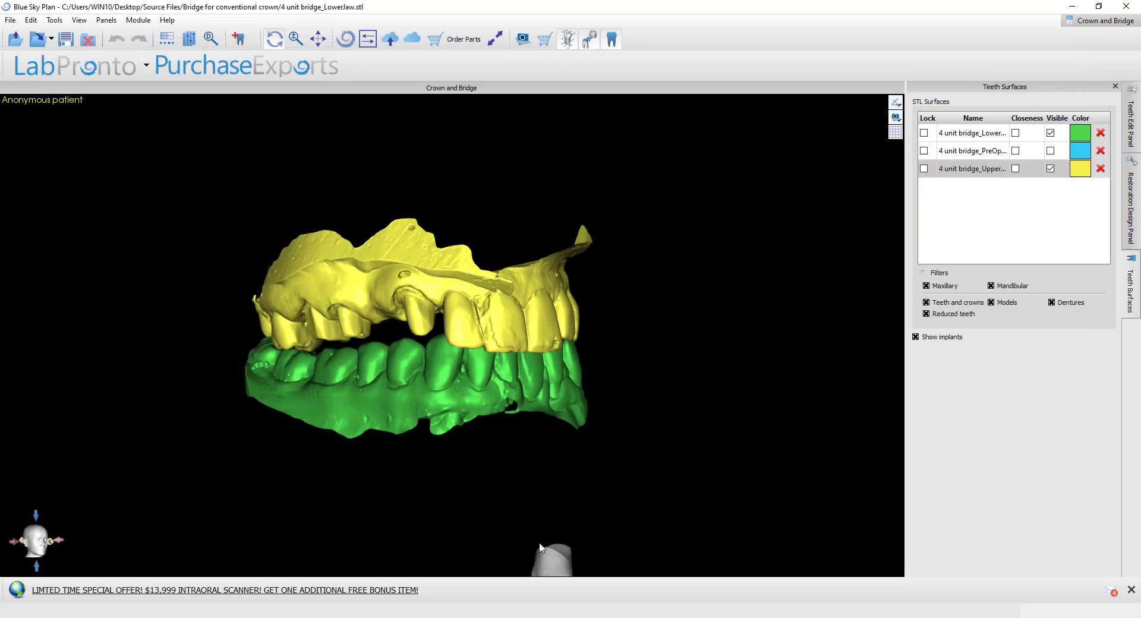
left_click_drag(371, 396, 469, 306)
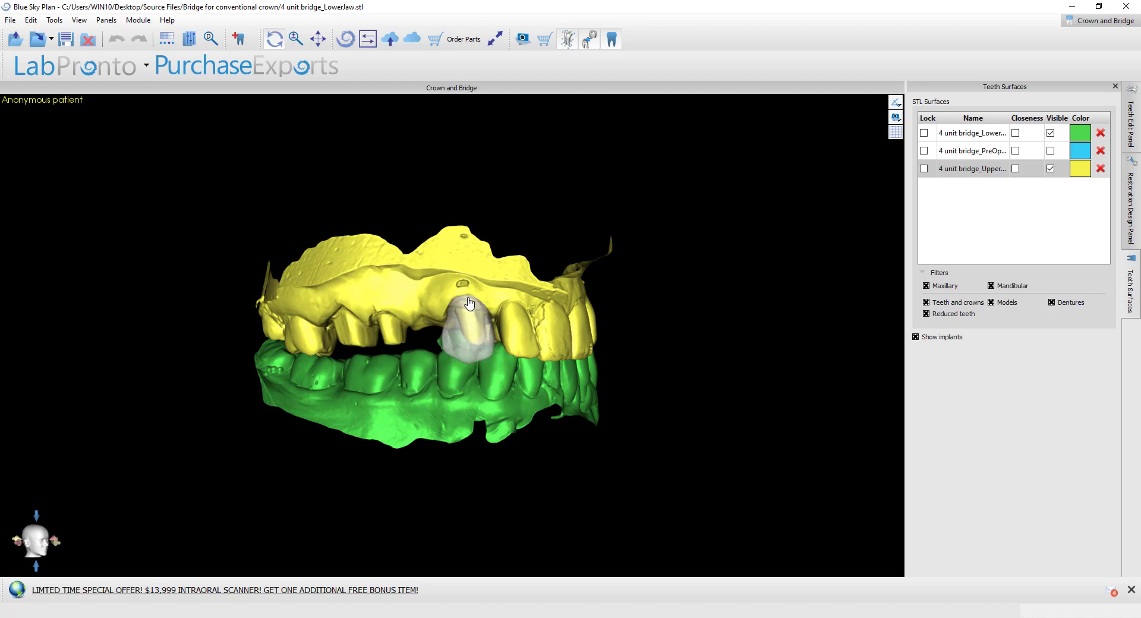
left_click(468, 304)
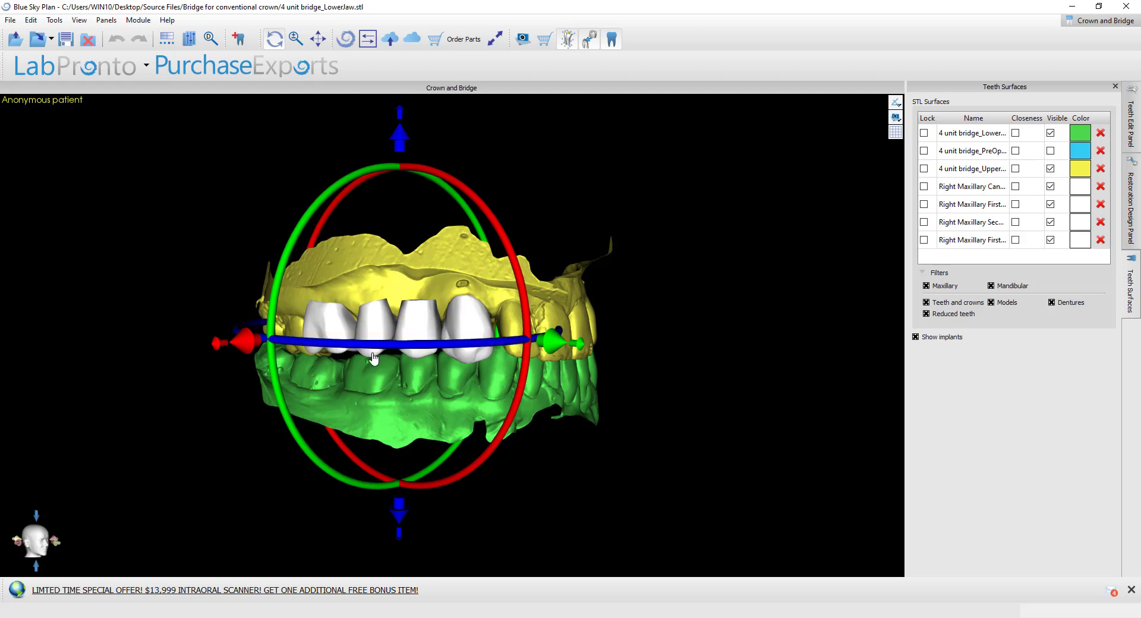
left_click_drag(297, 527, 351, 362)
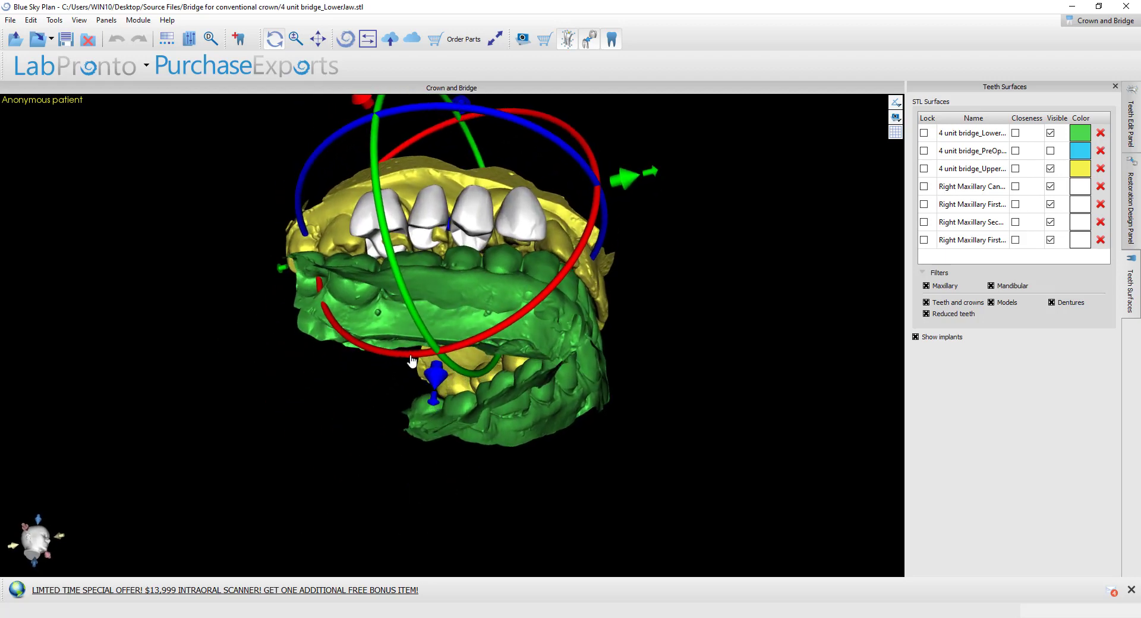
Step: Hide the lower jaw and inspect the crowns on the upper arch from several angles
left_click(1049, 133)
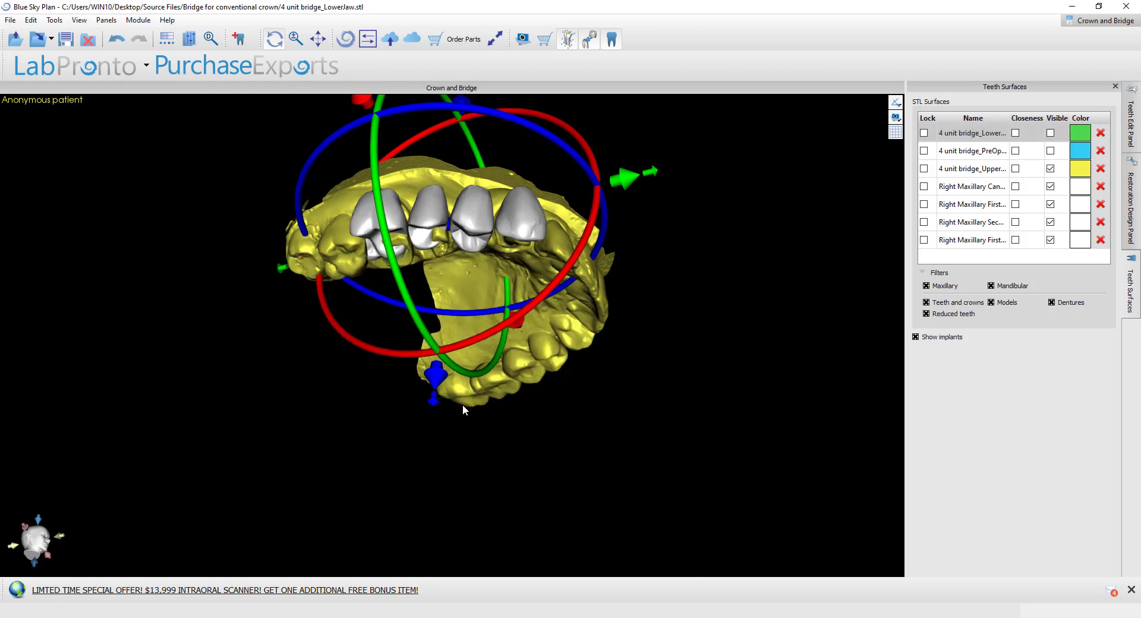
left_click_drag(530, 479, 532, 329)
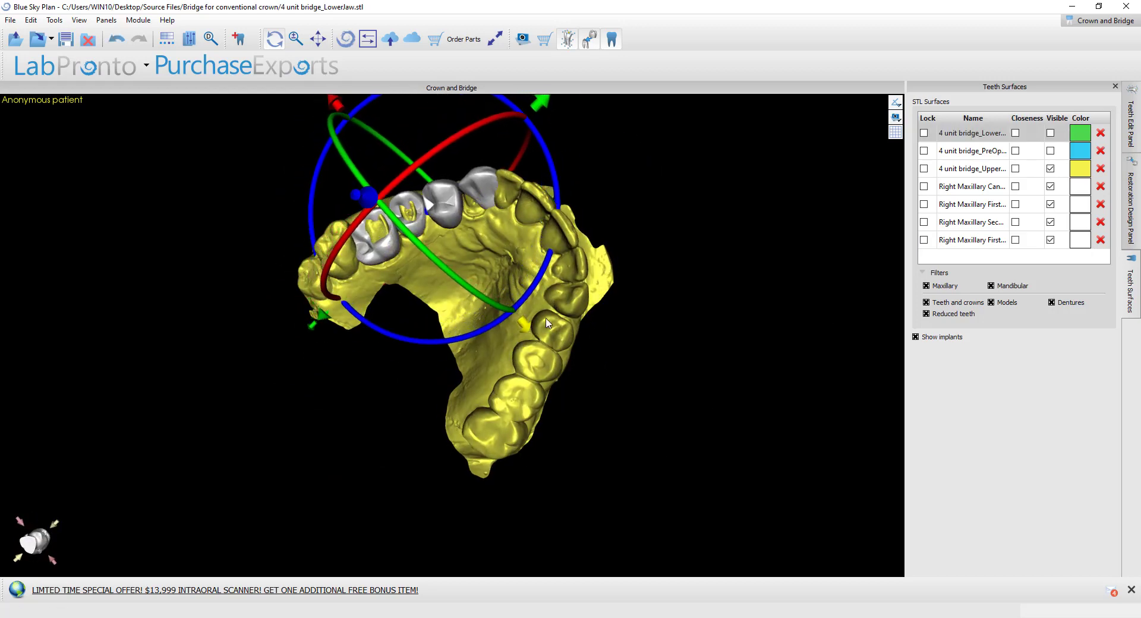
left_click_drag(584, 299, 535, 250)
left_click_drag(255, 232, 534, 166)
left_click_drag(591, 242, 487, 201)
left_click_drag(410, 128, 420, 255)
left_click_drag(447, 215, 443, 214)
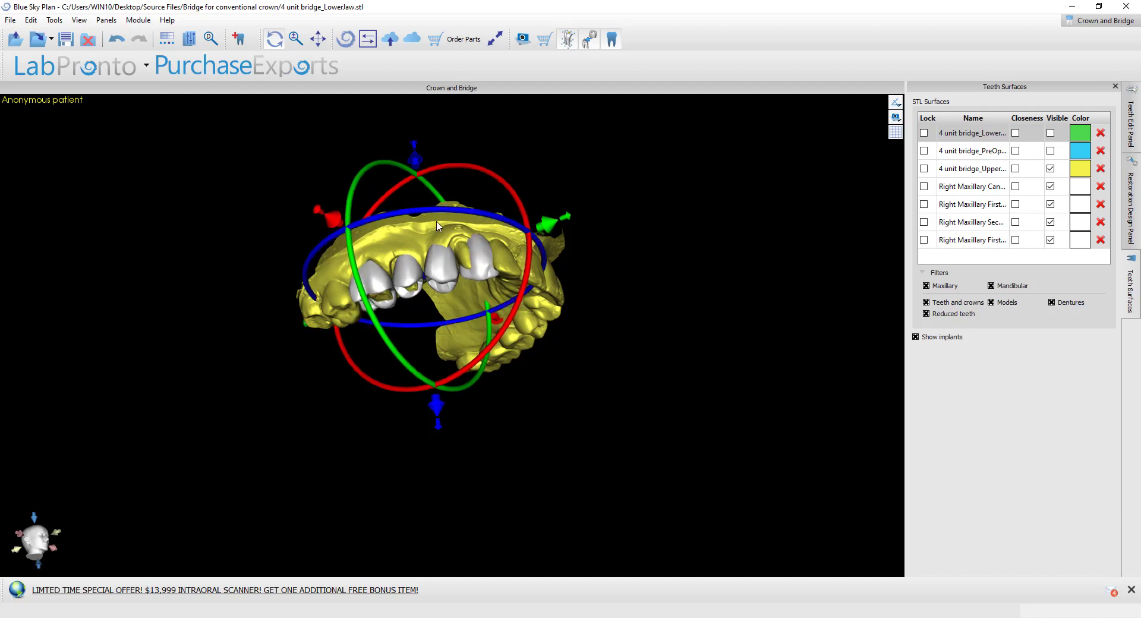
Step: Switch to moving individual tooth models and nudge the Right Maxillary Canine crown along the arch
left_click(1133, 143)
left_click(1046, 104)
left_click(1031, 117)
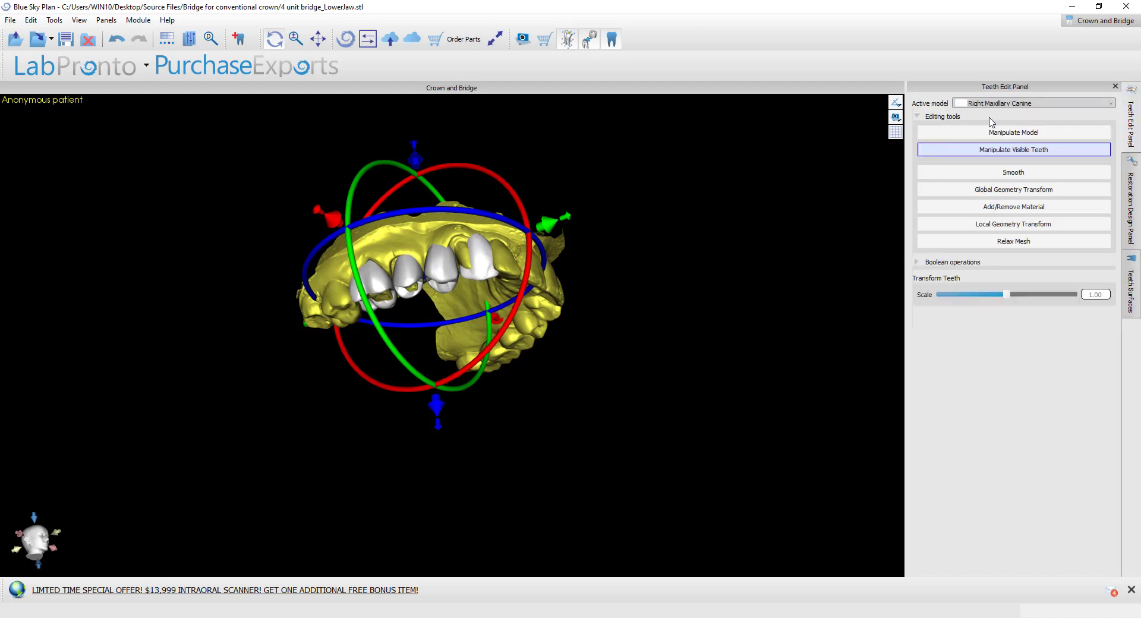
left_click(974, 132)
left_click_drag(463, 285, 480, 314)
left_click(480, 313)
left_click_drag(390, 402, 395, 264)
left_click(397, 265)
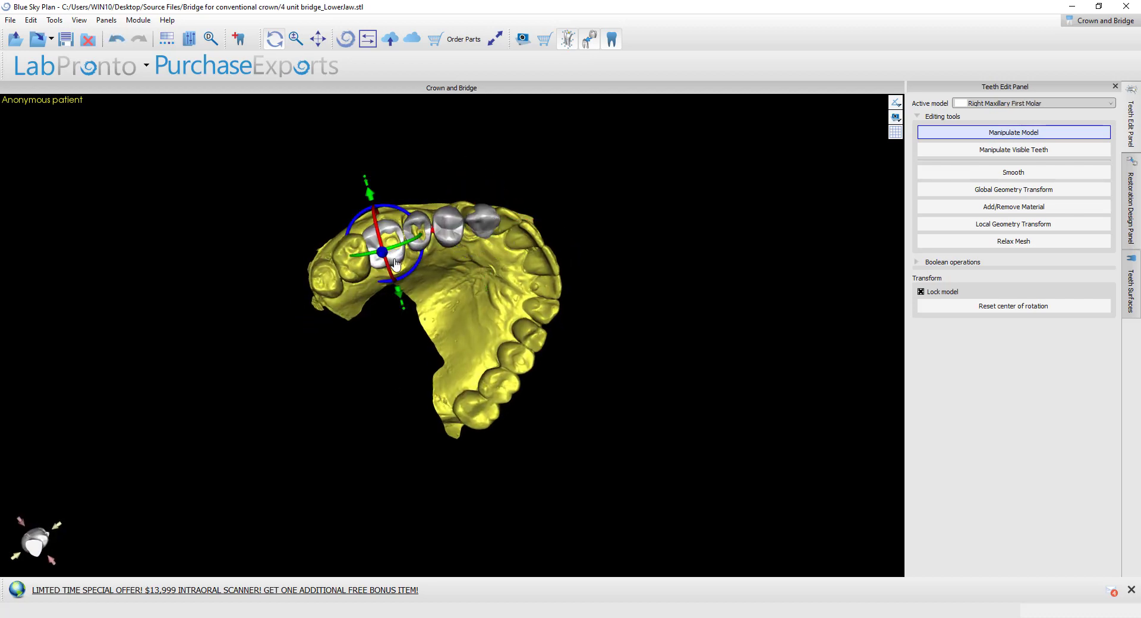
left_click(426, 223)
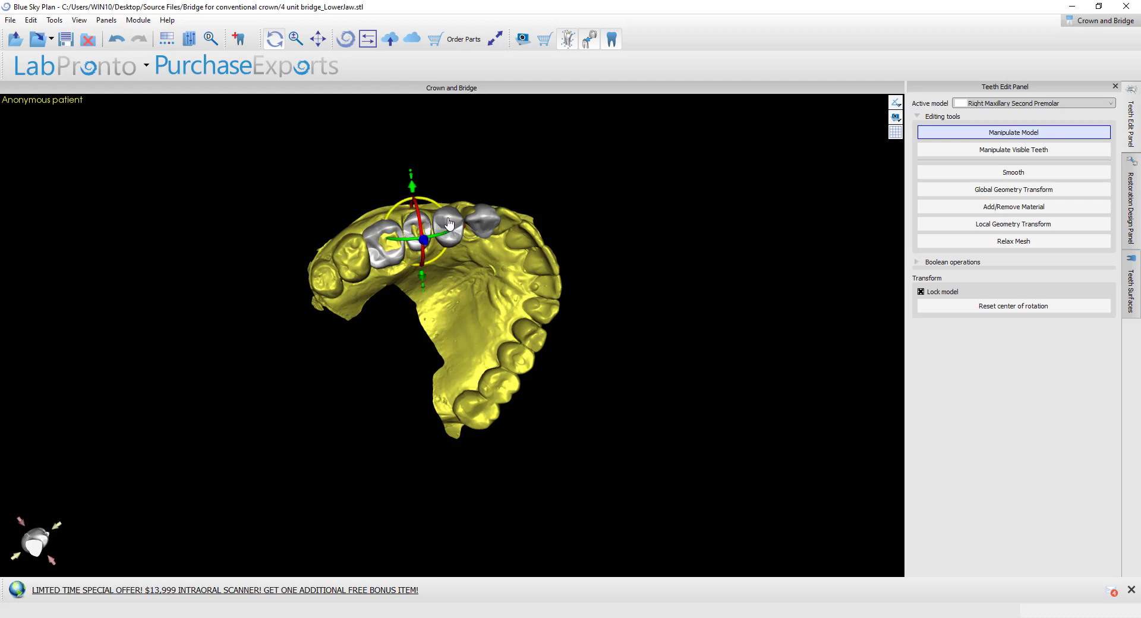
left_click(449, 225)
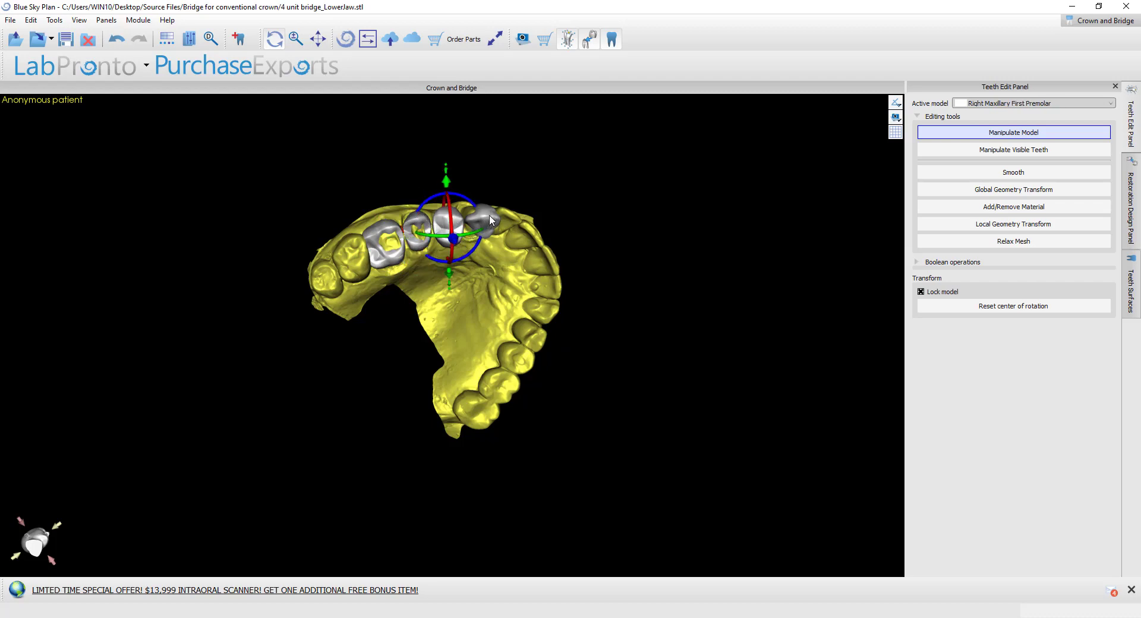
left_click(475, 220)
left_click_drag(474, 221, 472, 219)
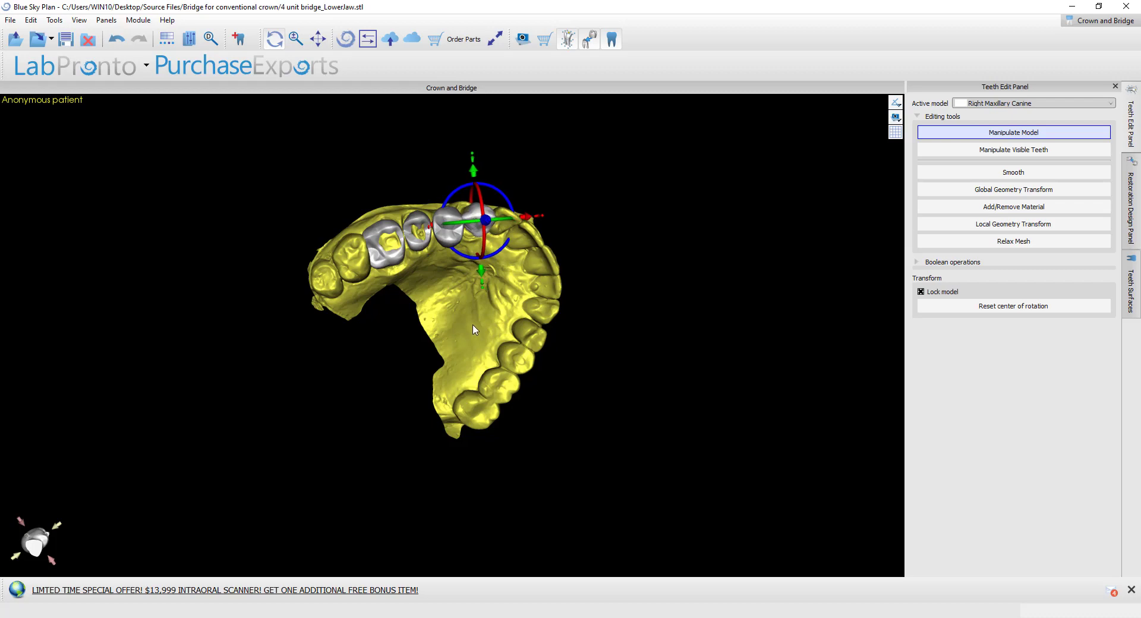
Step: Make the jaw model see-through
right_click(515, 284)
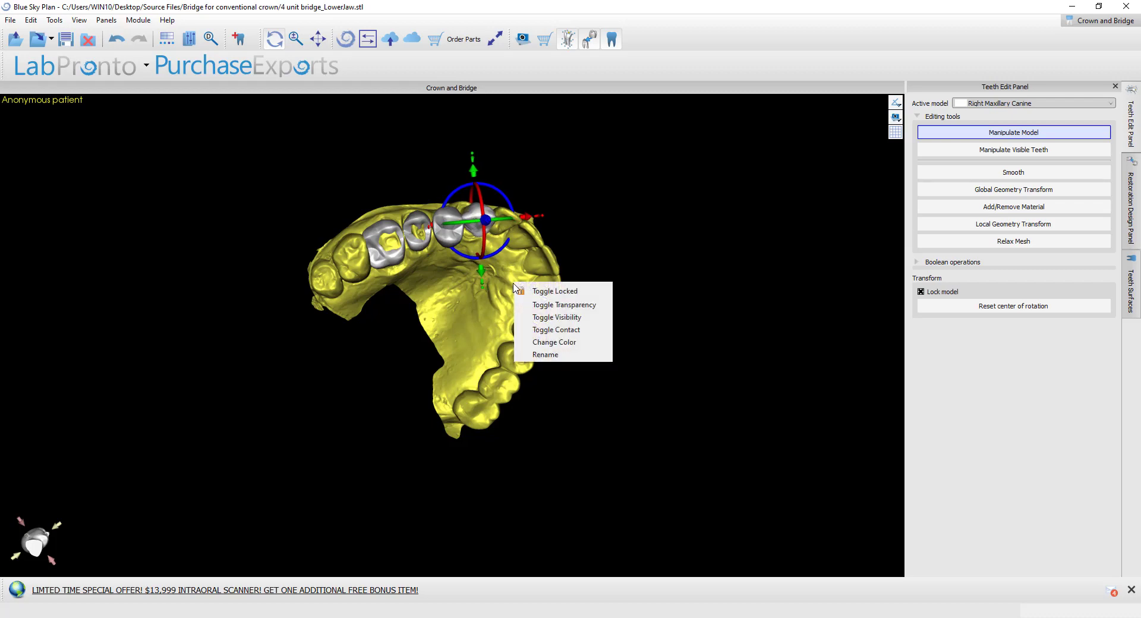
left_click(543, 306)
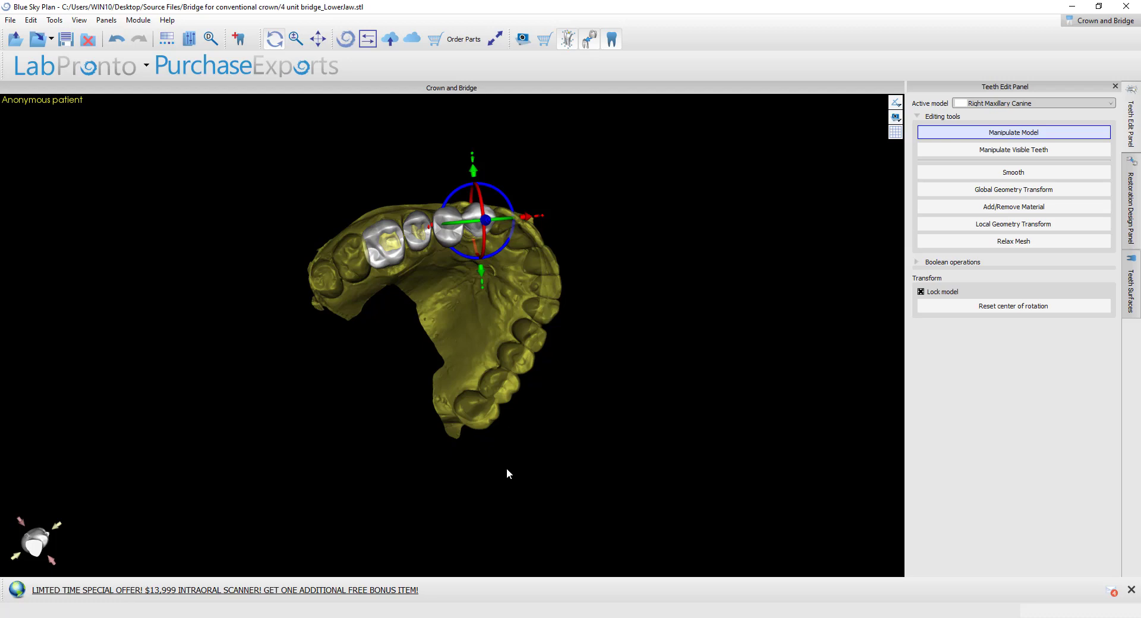
scroll(504, 336, "up", 5)
left_click_drag(514, 325, 416, 214)
Step: Rotate and reposition the first molar crown, then rotate the second premolar crown
left_click(416, 202)
left_click(298, 229)
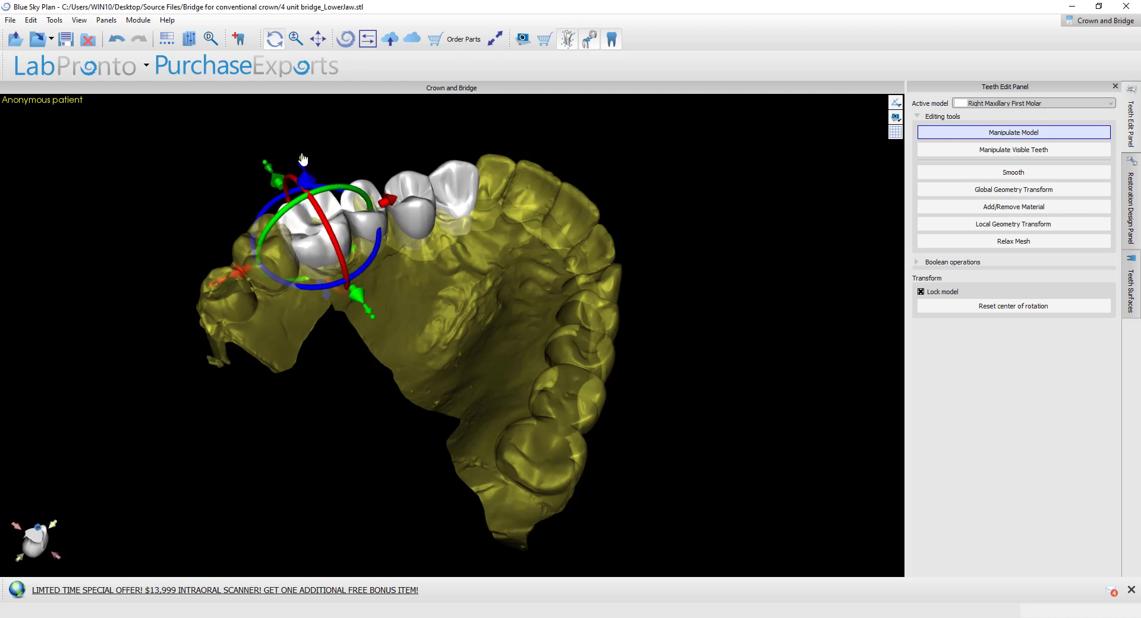
left_click_drag(316, 294, 285, 291)
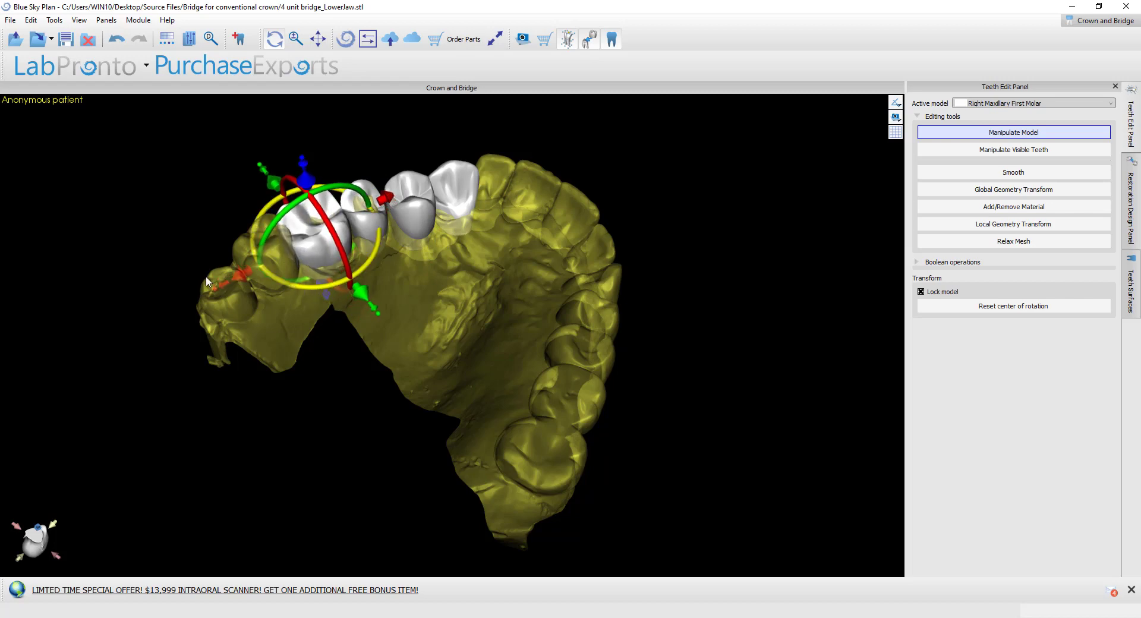
left_click_drag(217, 297, 226, 290)
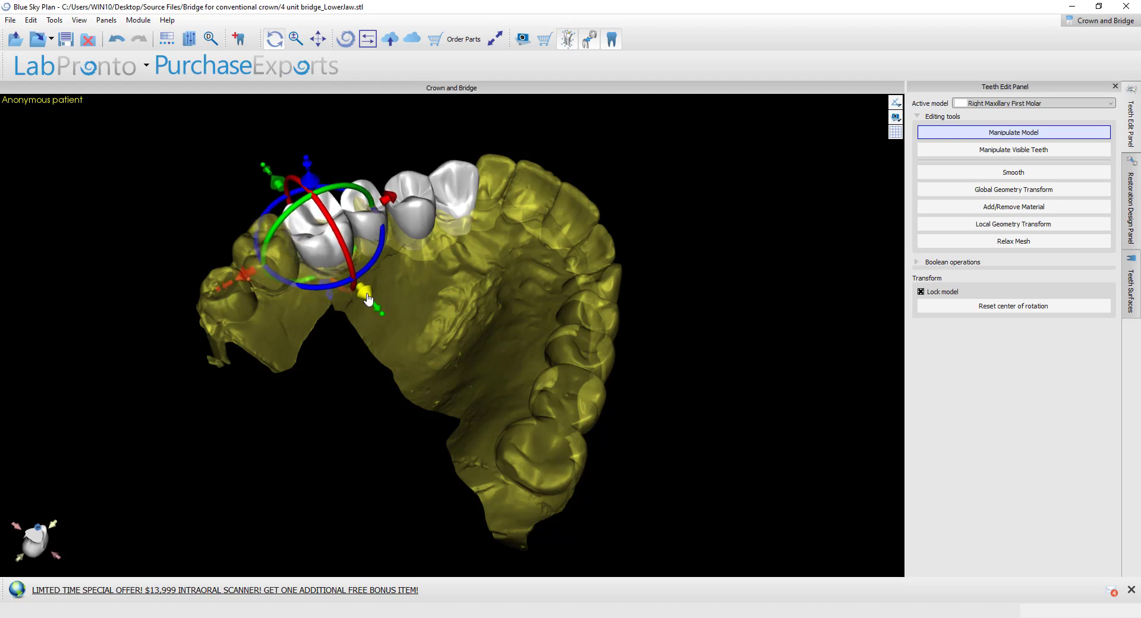
left_click(379, 223)
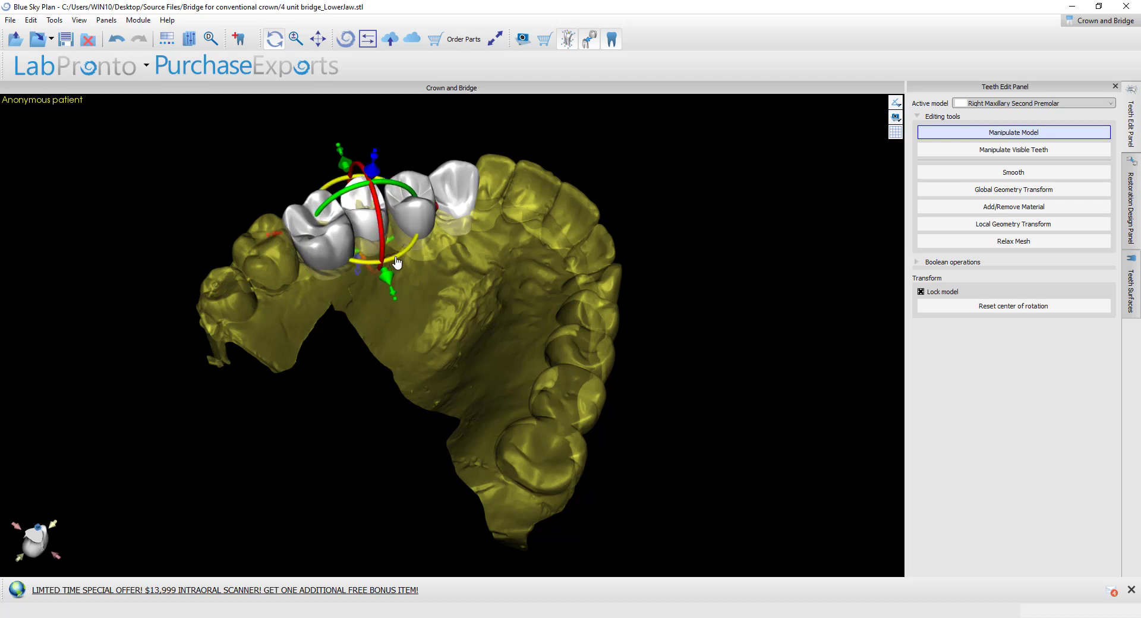
left_click_drag(386, 262, 403, 283)
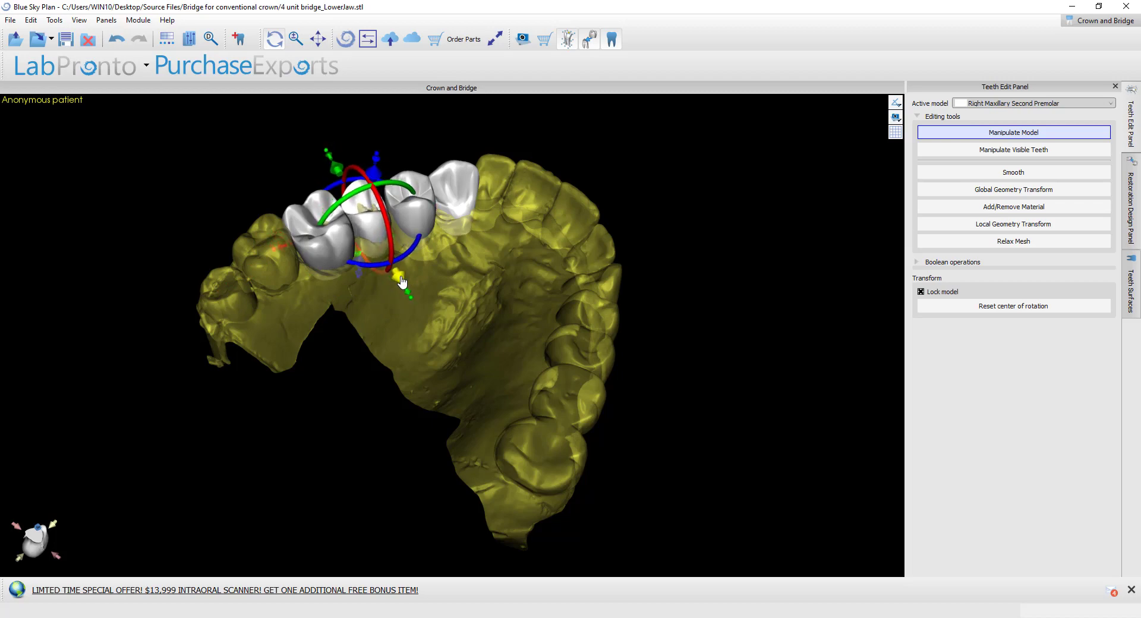
Step: Show the pre-op scan and view the upper arch from above
left_click(1131, 308)
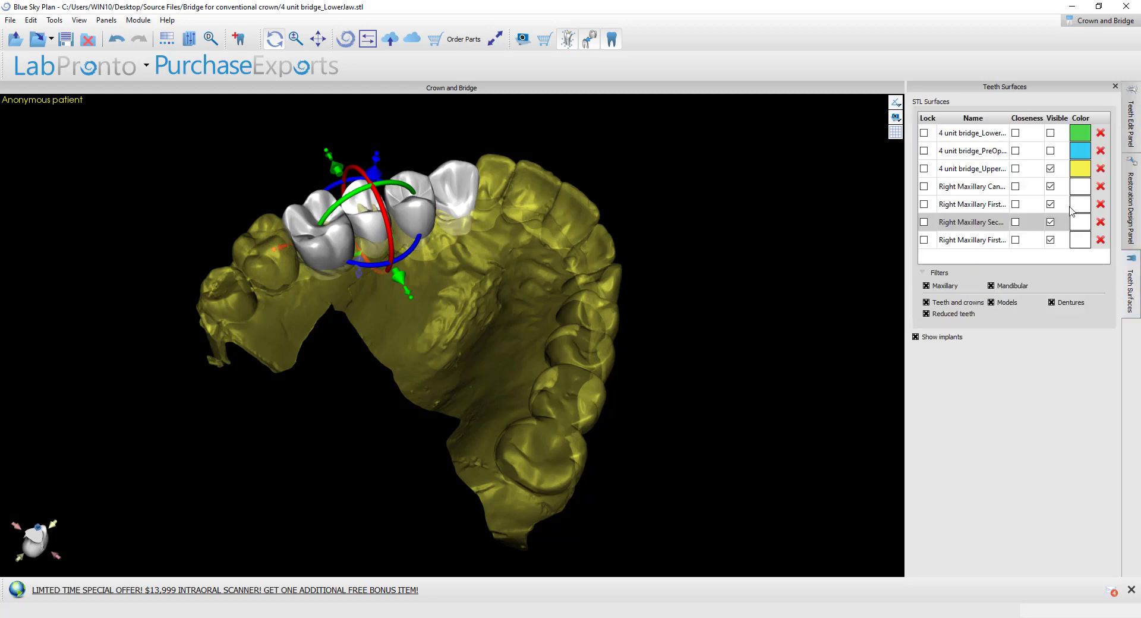
left_click(1050, 151)
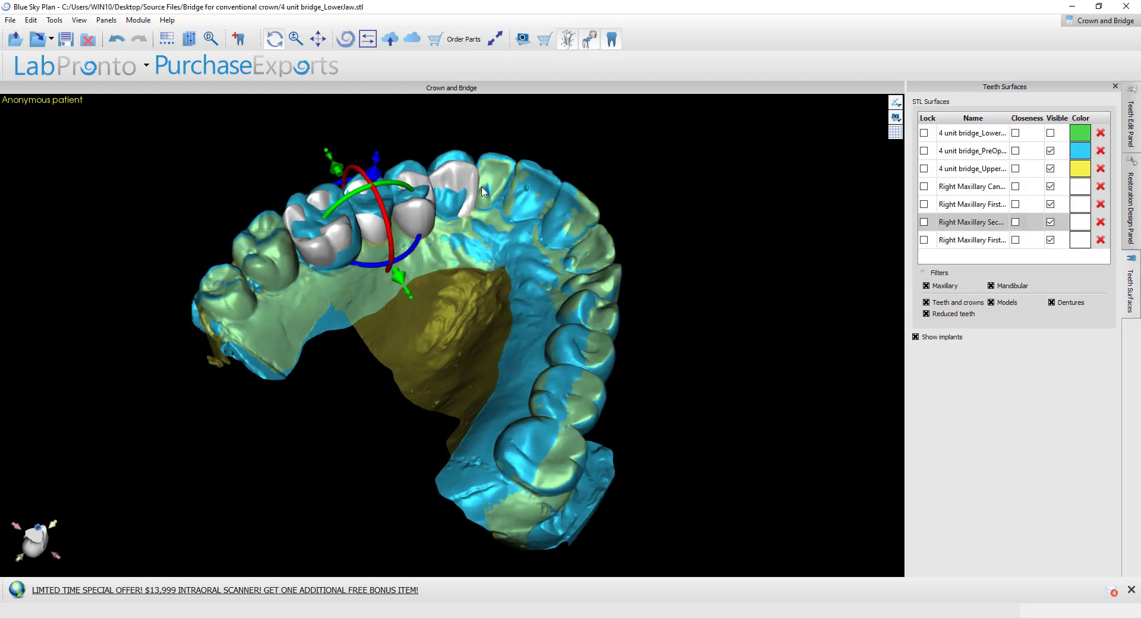
left_click_drag(451, 356, 618, 416)
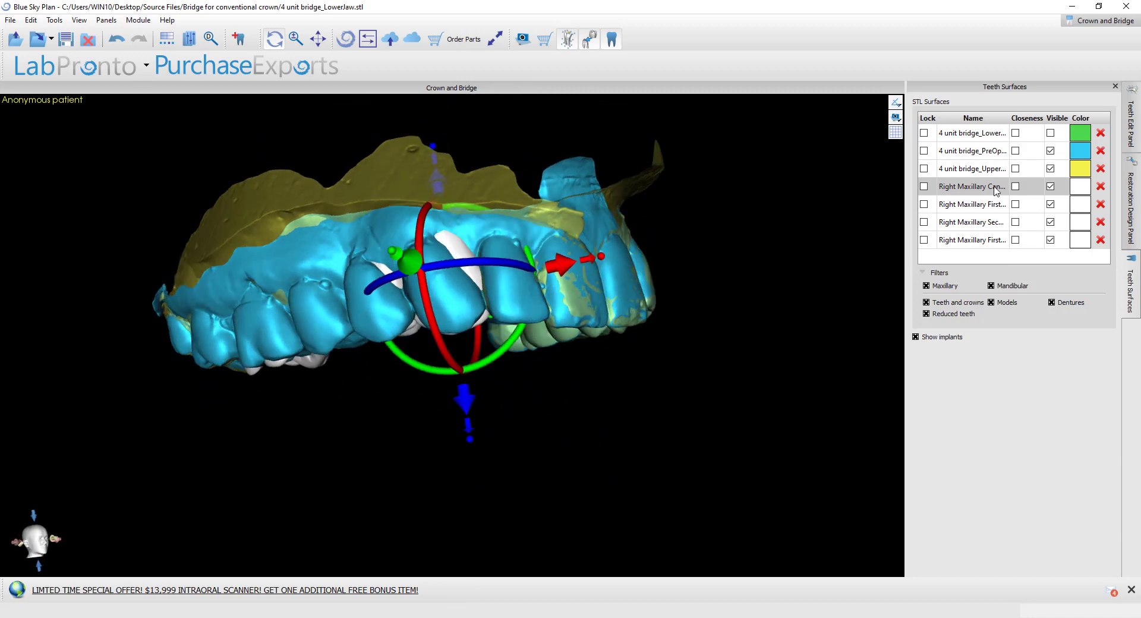
left_click(974, 157)
left_click_drag(405, 546, 409, 173)
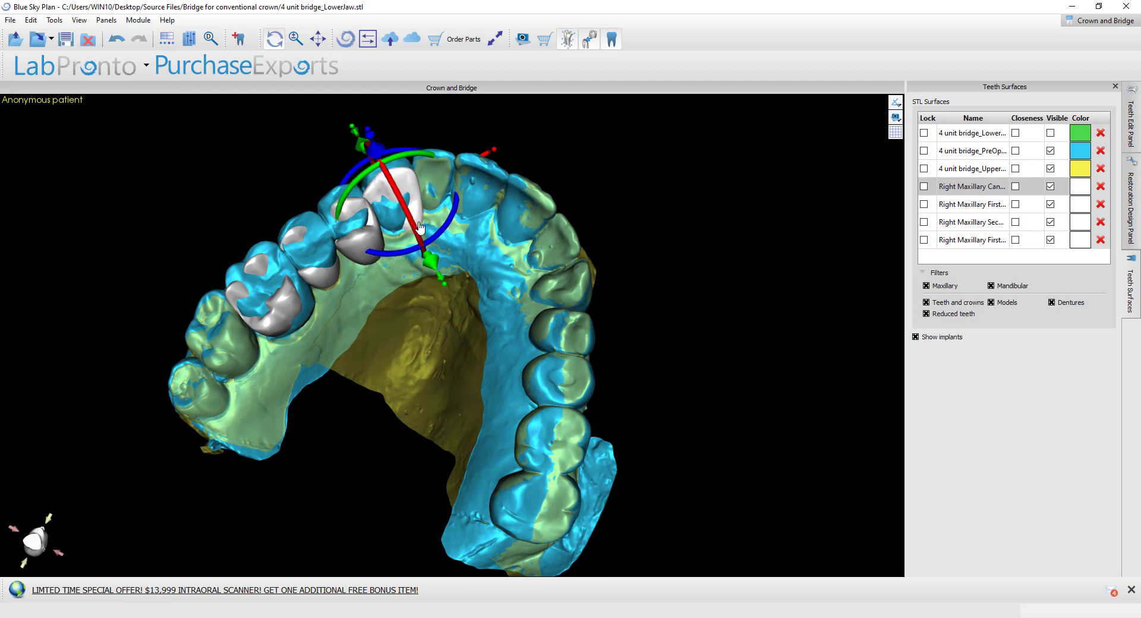
Step: Push the canine crown down into the jaw and tilt the first premolar crown slightly
left_click_drag(428, 260, 426, 254)
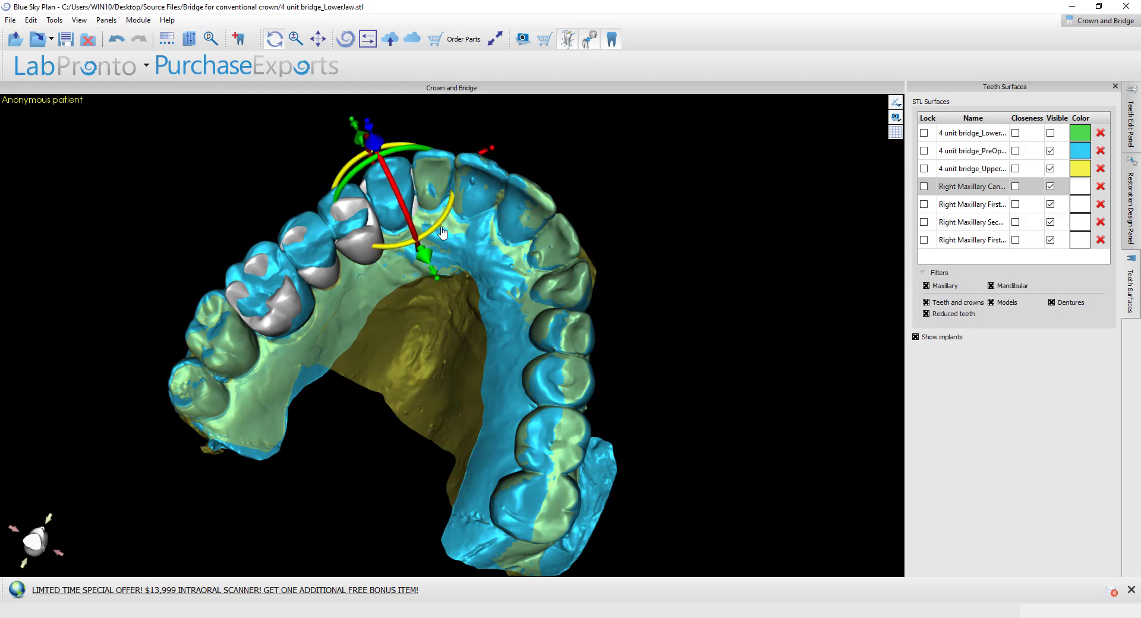
left_click(353, 225)
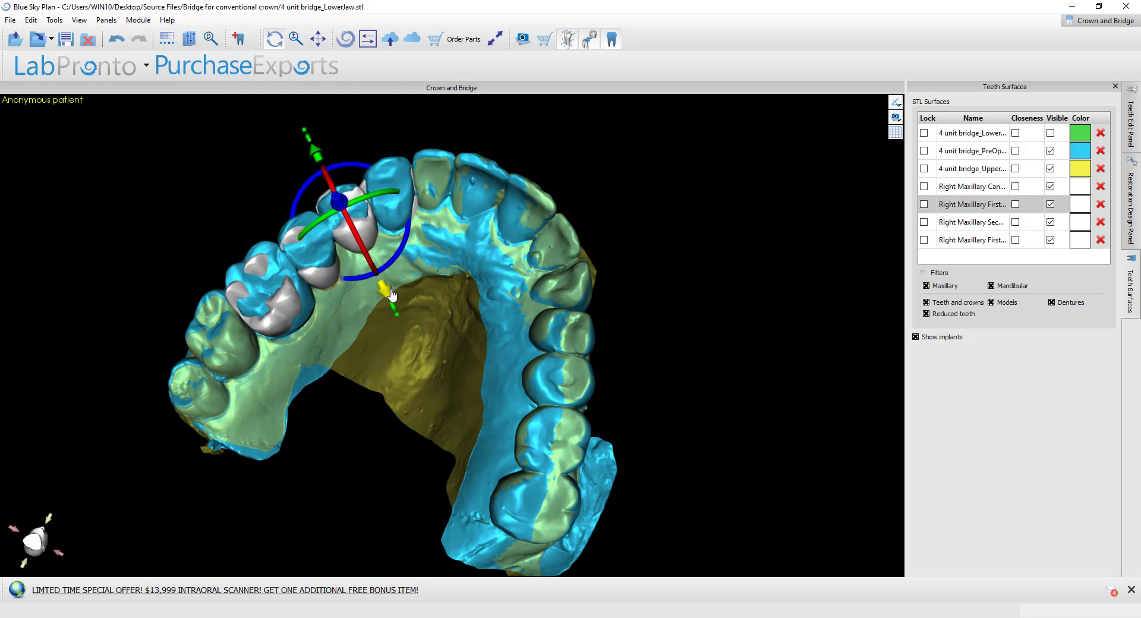
left_click_drag(394, 265, 422, 249)
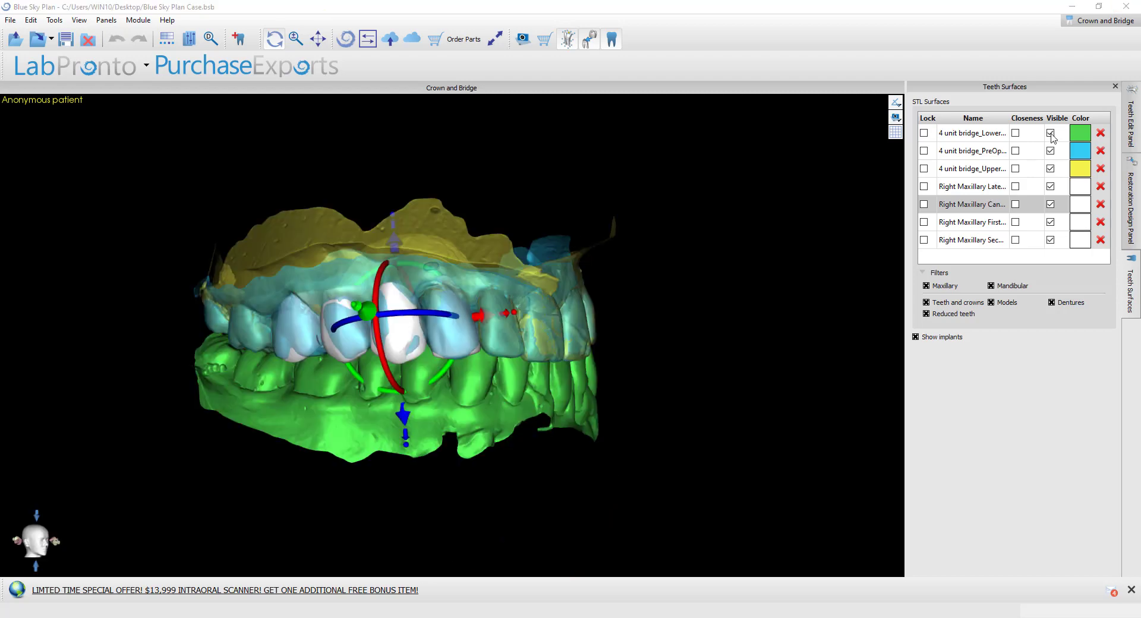
Step: Lower the lateral incisor crown slightly, viewed from above the arches
left_click(1050, 133)
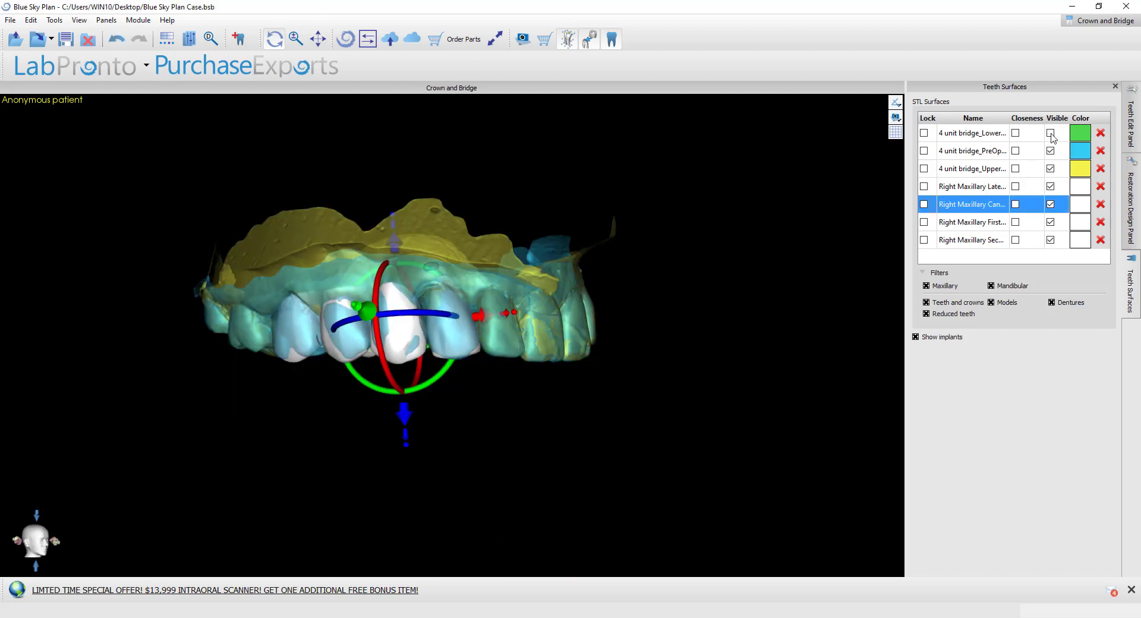
left_click(1050, 133)
left_click(449, 412)
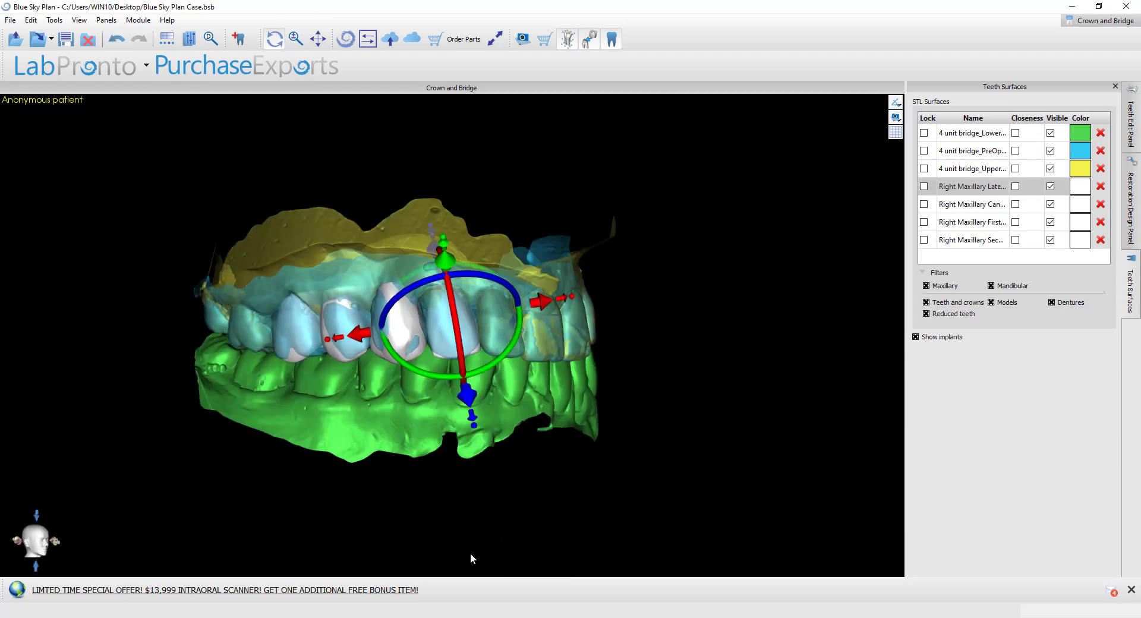
left_click_drag(448, 558, 418, 160)
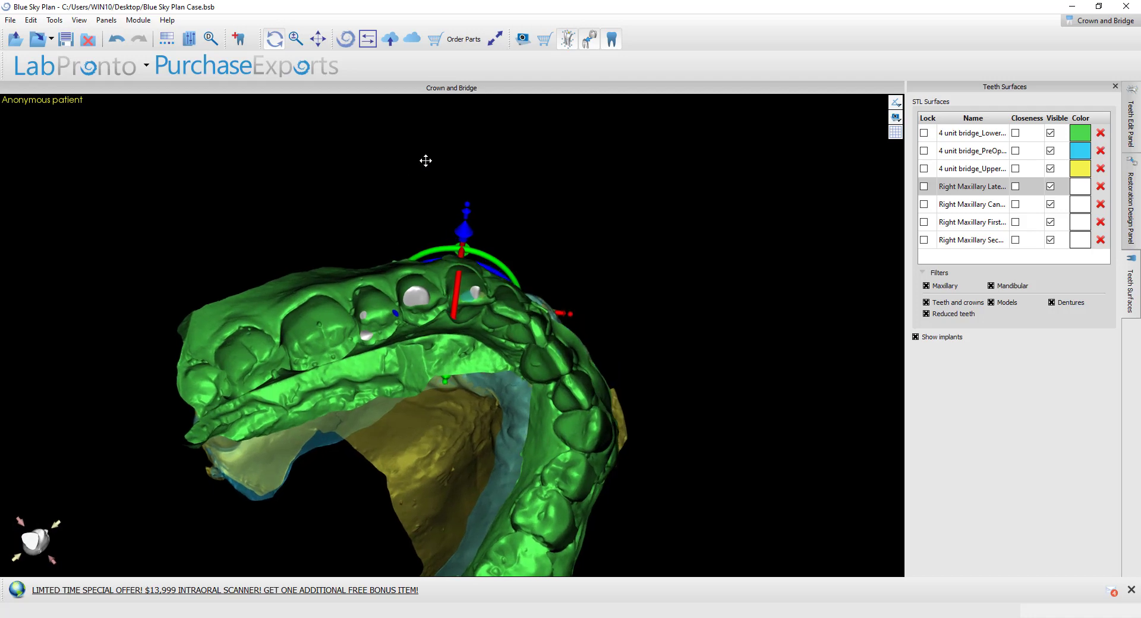
left_click_drag(469, 211, 469, 214)
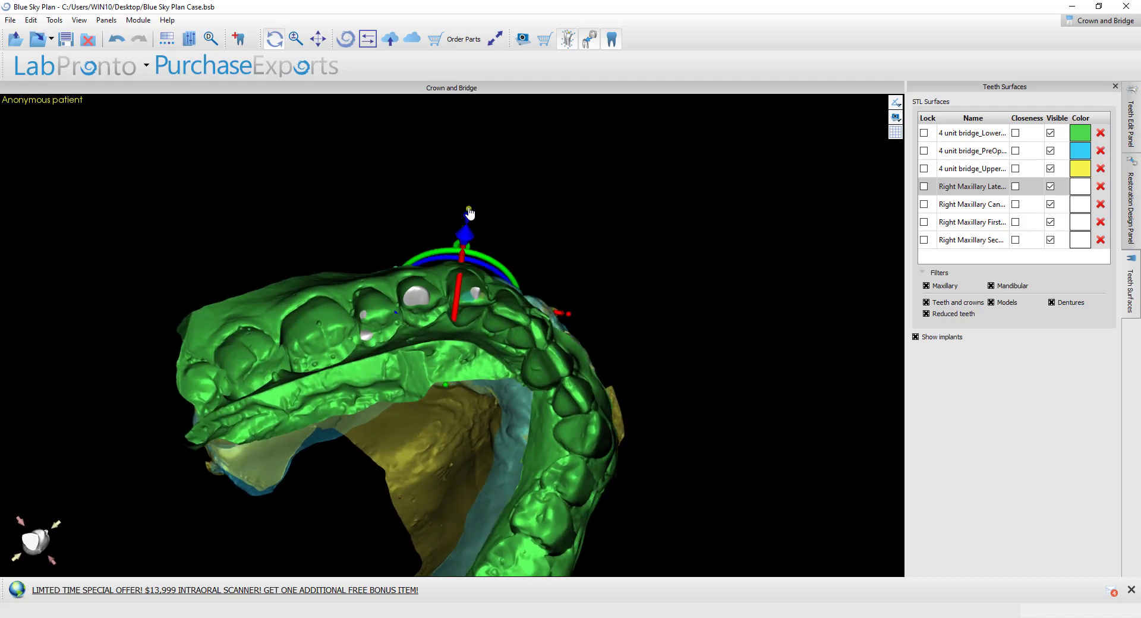
Step: Select the canine crown and check it against the lower jaw from the front
left_click(422, 305)
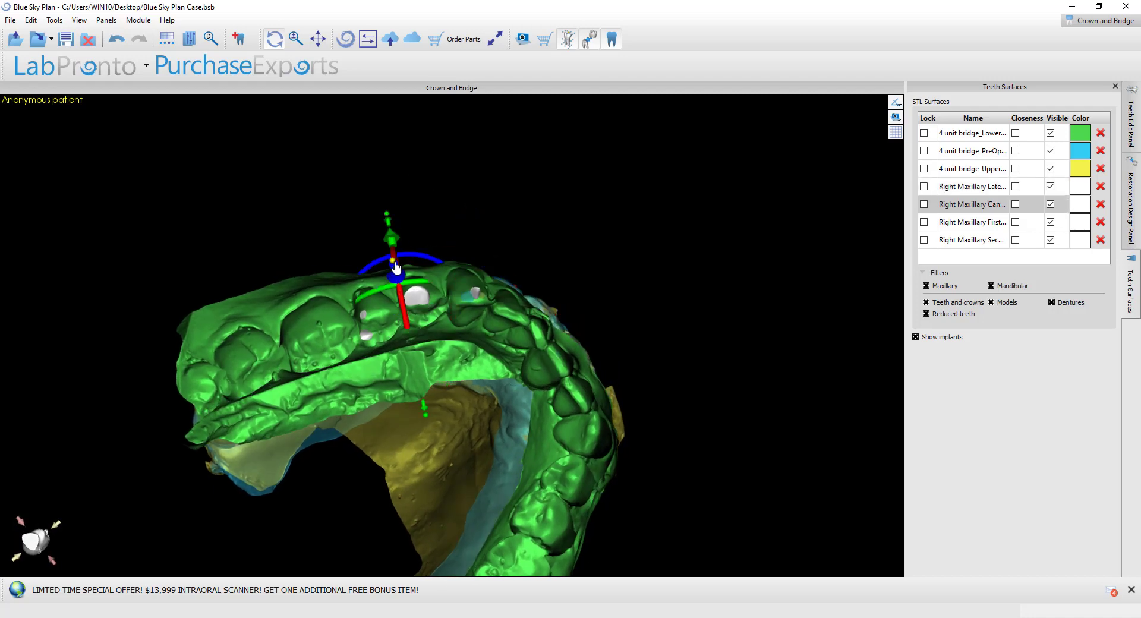
right_click_drag(443, 172, 492, 487)
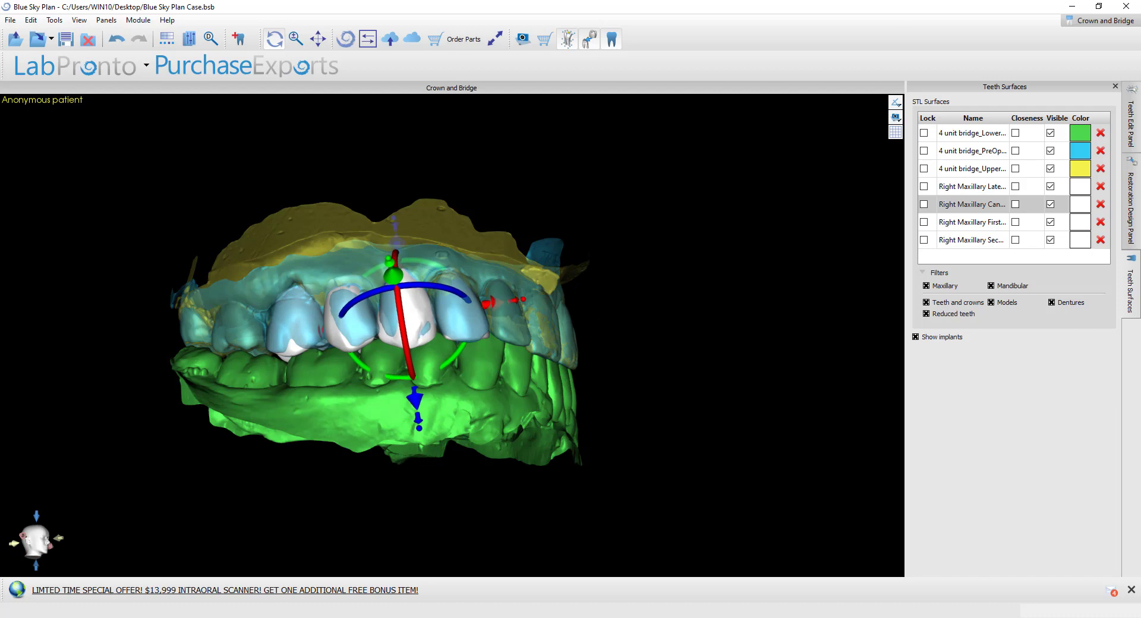
left_click(973, 132)
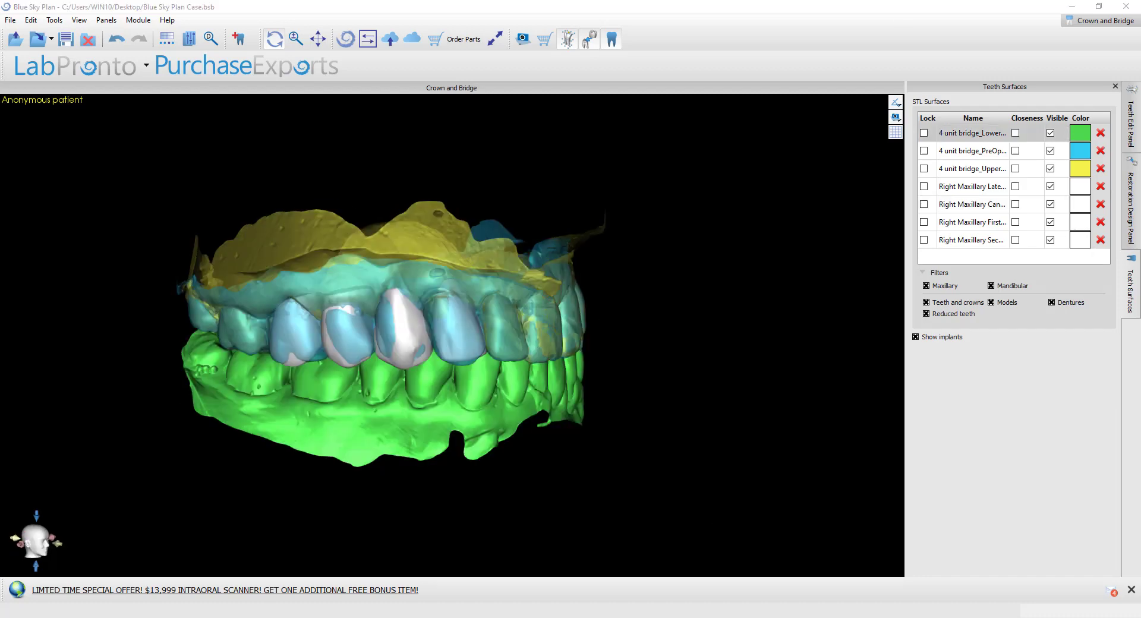
Step: Hide the upper, pre-op and lower jaw models
left_click(1050, 168)
left_click(1050, 151)
left_click(1050, 132)
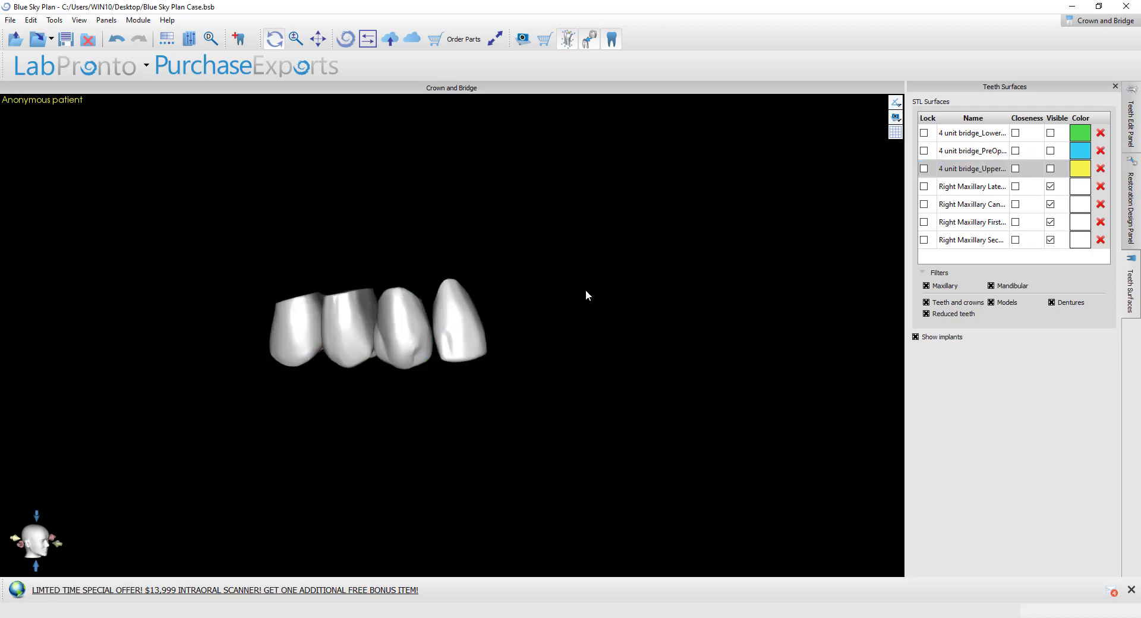
Step: Inspect the four crowns from different sides, selecting the canine and second premolar
left_click_drag(423, 486, 385, 430)
left_click(409, 362)
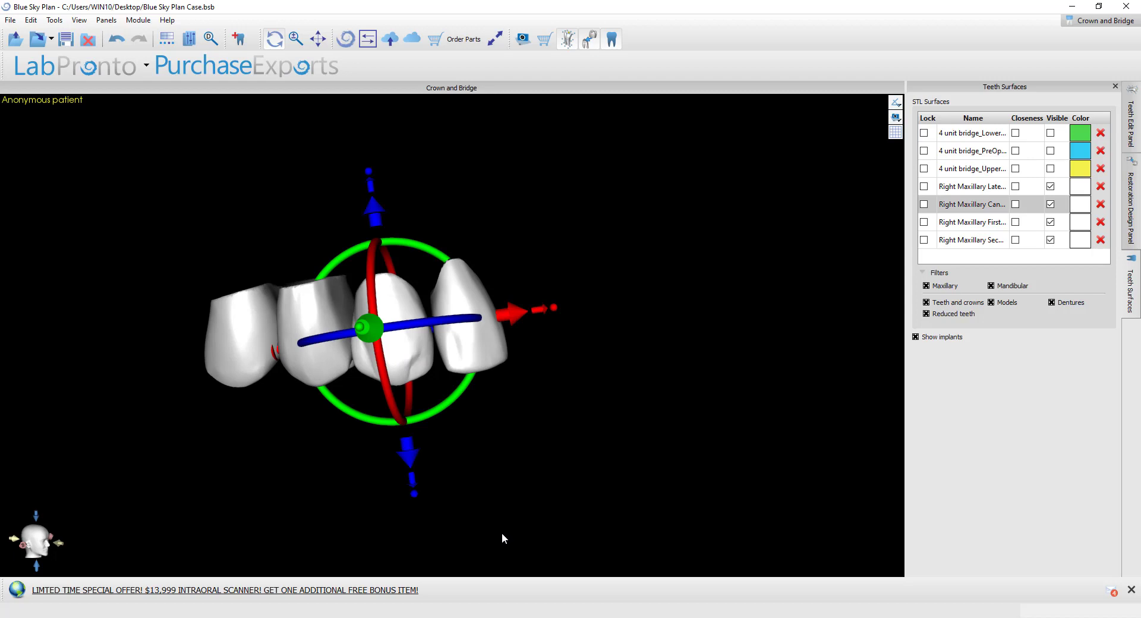
scroll(500, 523, "up", 2)
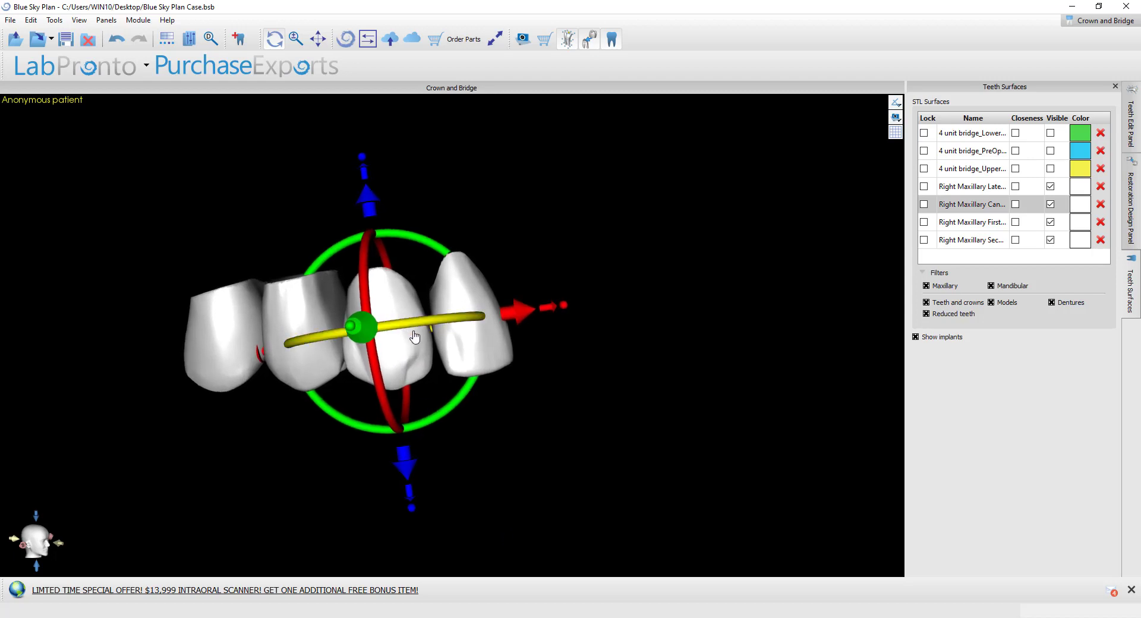
left_click_drag(73, 300, 284, 321)
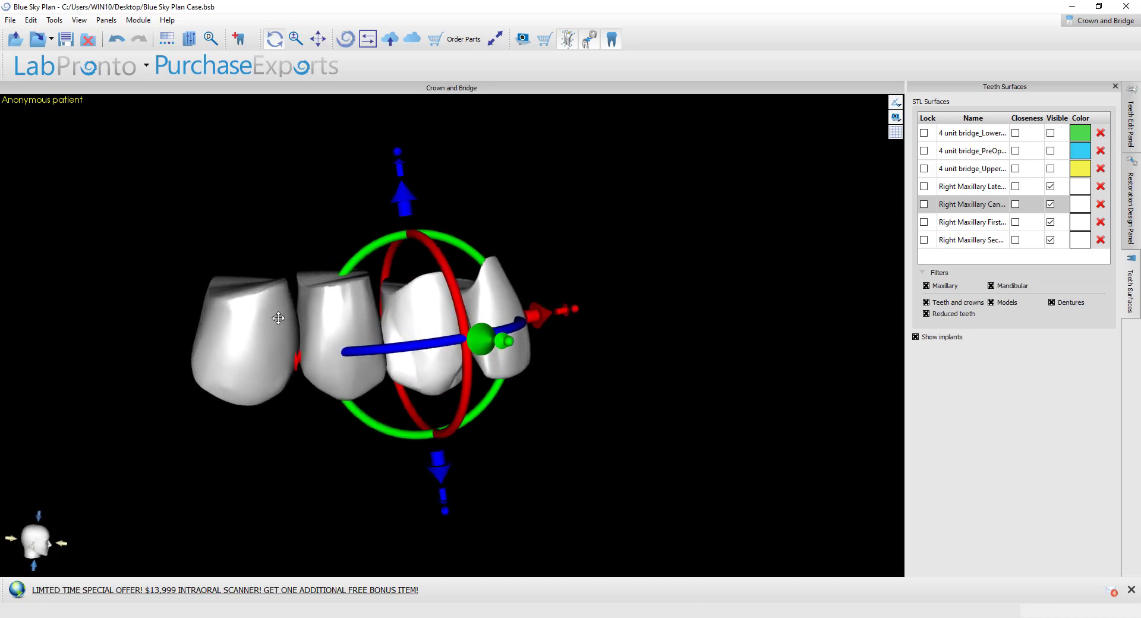
left_click(272, 317)
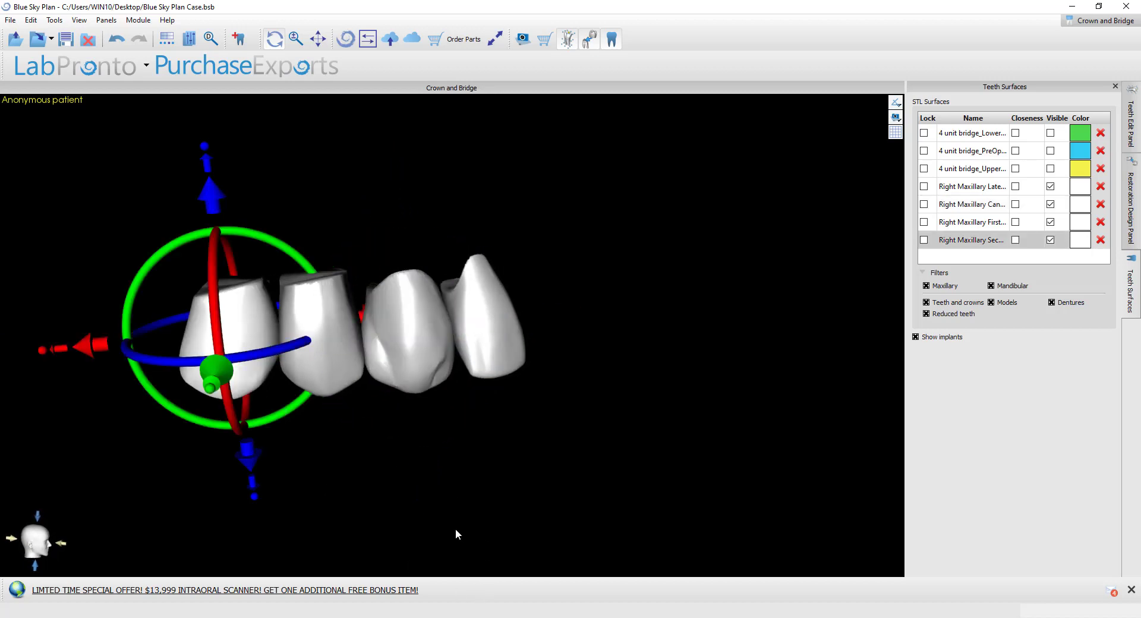
right_click_drag(458, 535, 502, 491)
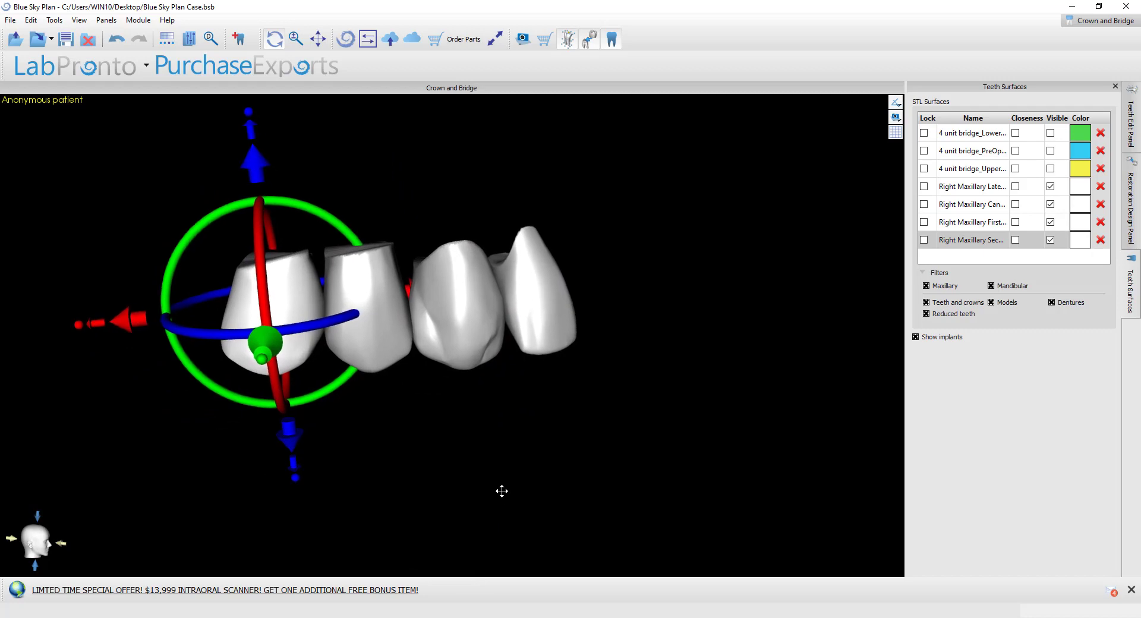